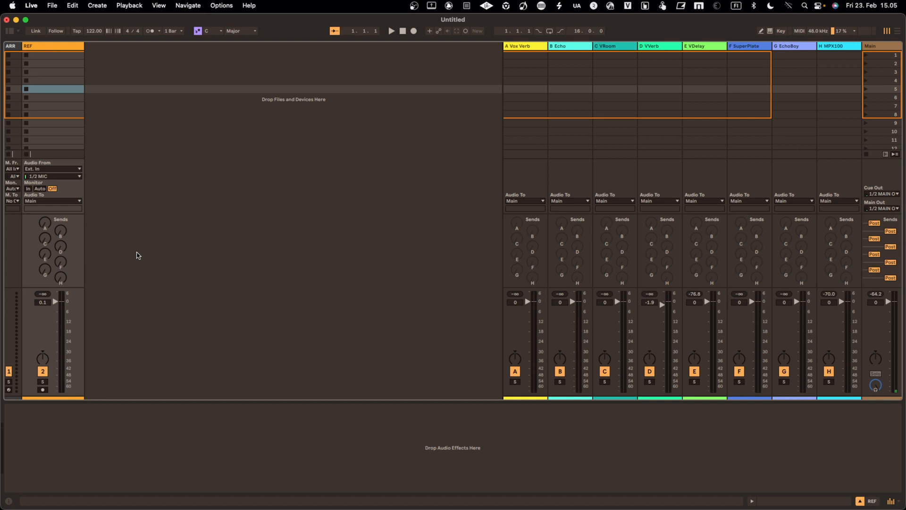
- Load ESW Smores Kit 03 Demo.wav from the samples into the REF track's sixth clip slot and lower the track volume to about -22.3 dB
key("super+alt+b")
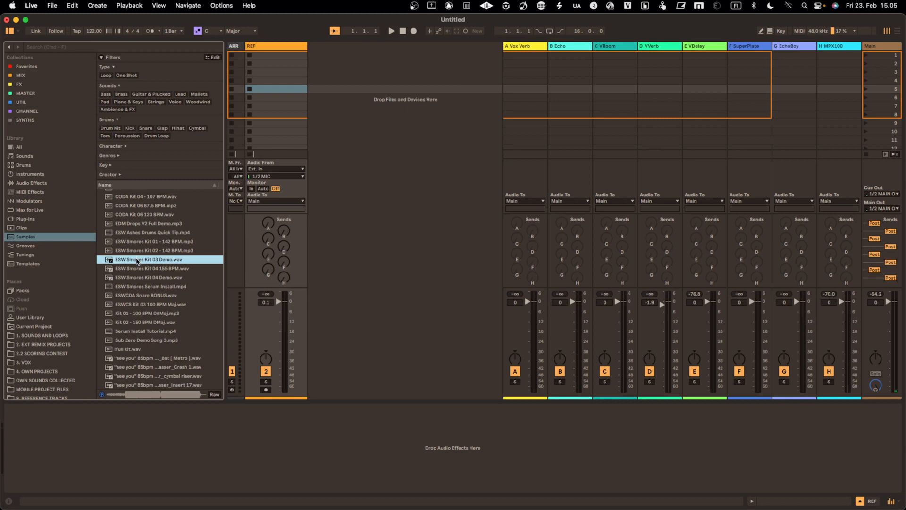
left_click_drag(141, 262, 291, 99)
left_click_drag(281, 306, 283, 340)
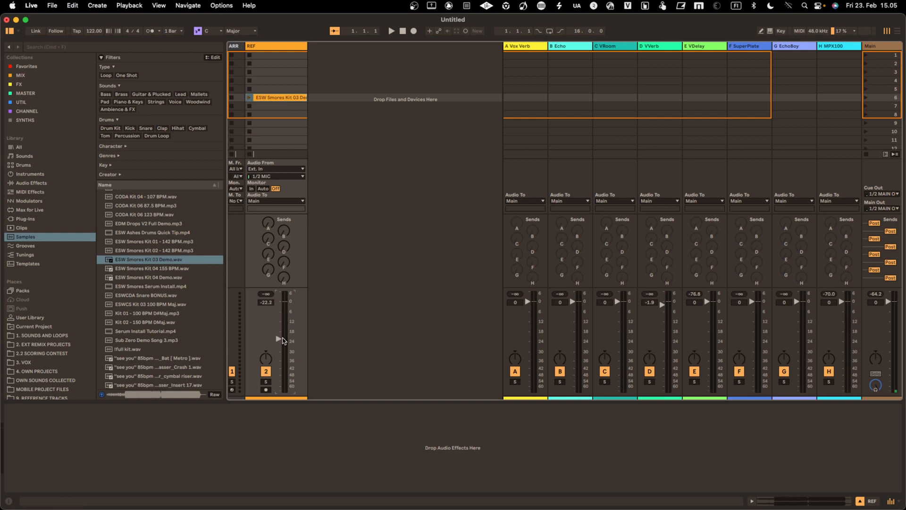
- Play the reference clip, raise the REF track volume to about -17.7 dB, and stop the clip
left_click(249, 98)
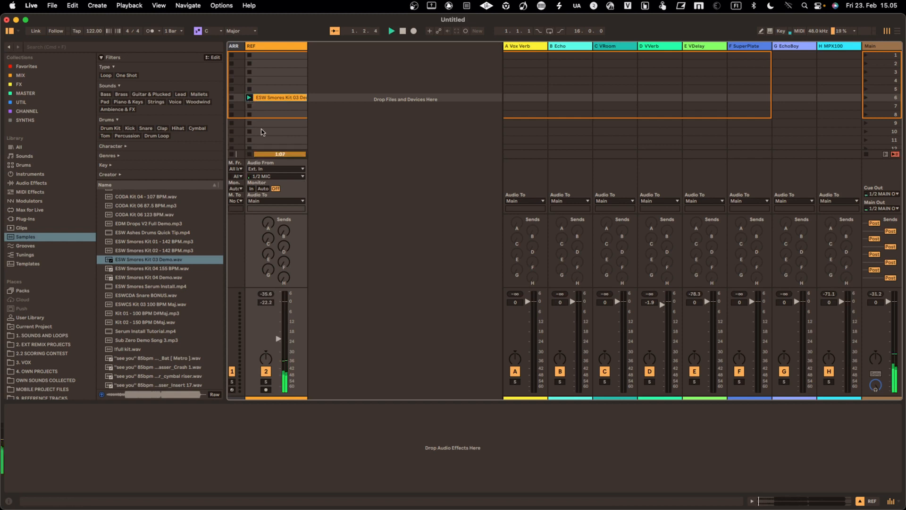
mouse_move(283, 347)
left_mouse_down()
mouse_move(285, 303)
mouse_move(285, 333)
left_mouse_up()
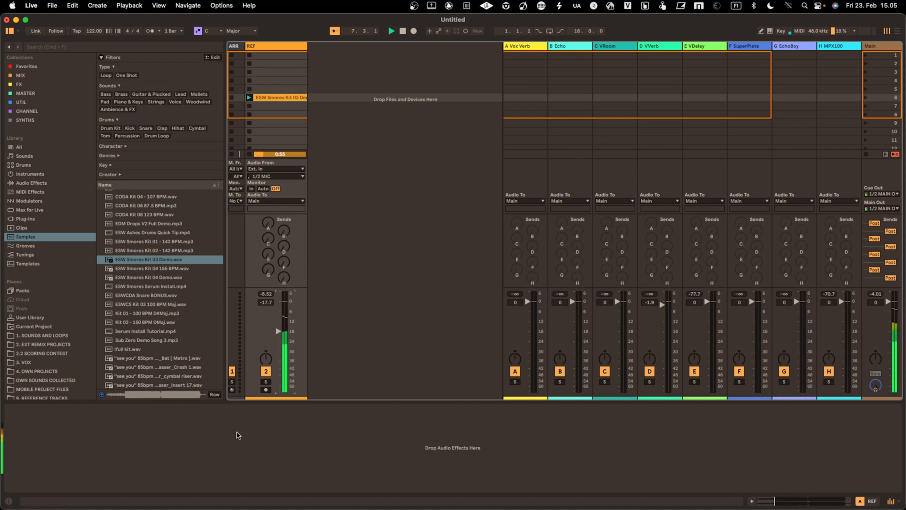
left_click(250, 155)
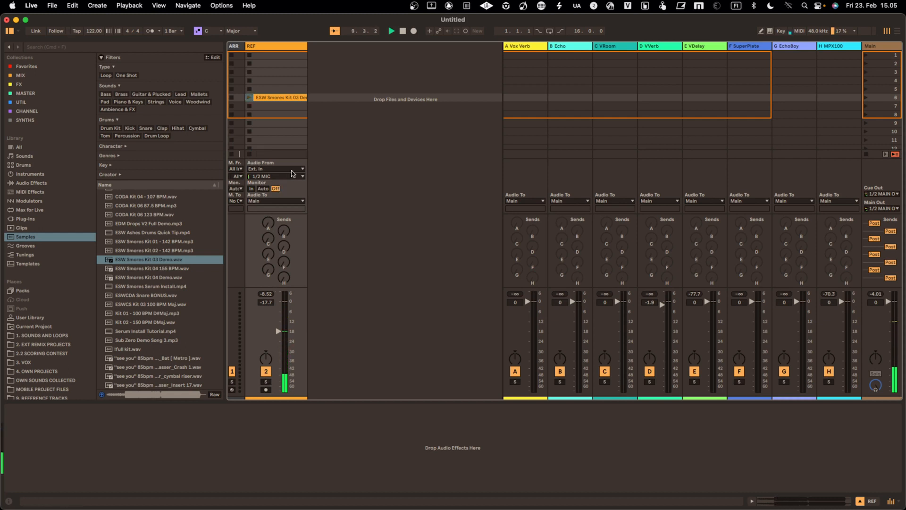
- Set the REF track's audio input to No Input and view the reference clip's waveform
left_click(279, 169)
left_click(277, 265)
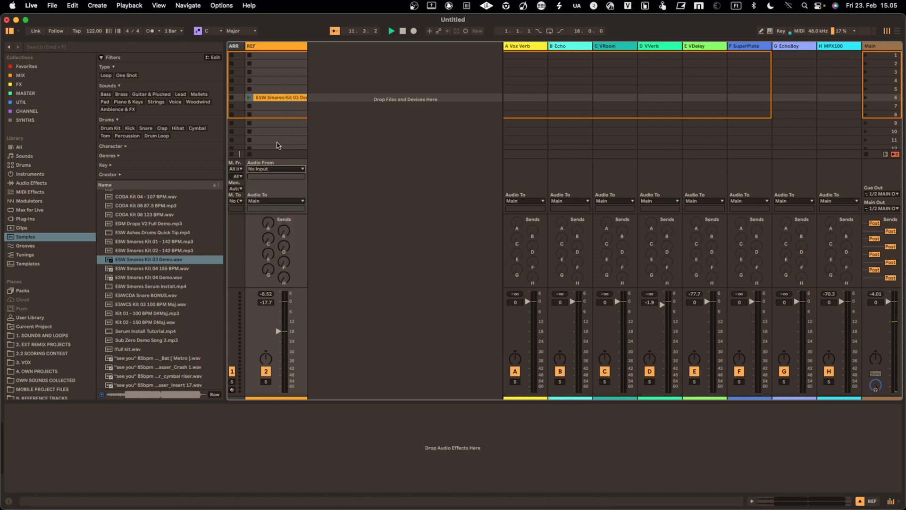
double_click(280, 98)
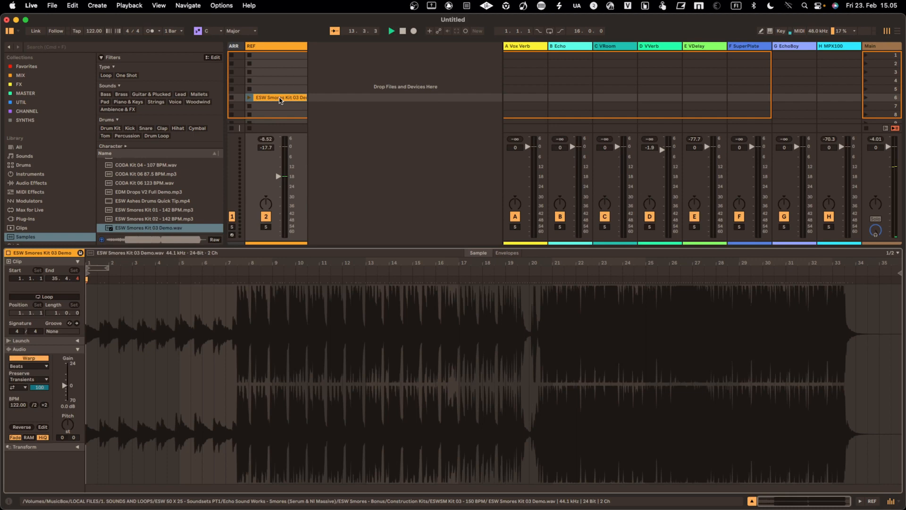
key("super+alt+l")
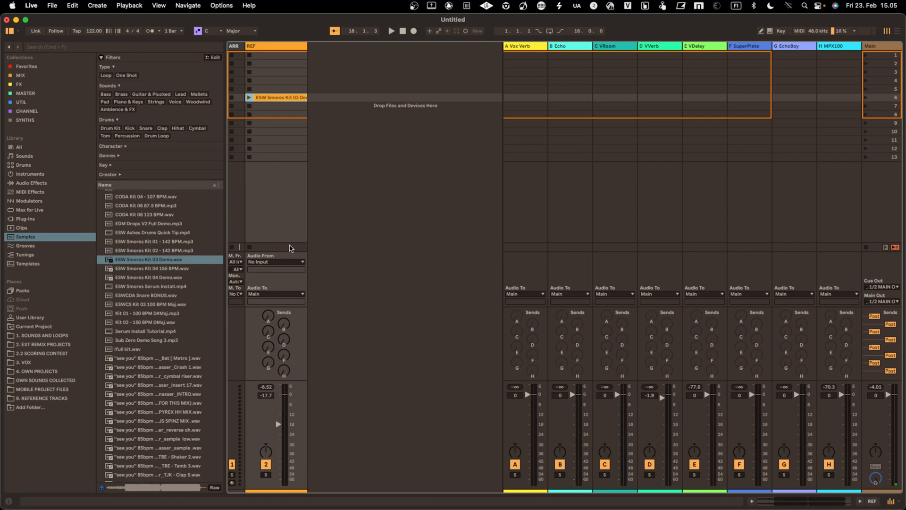
- Play the reference clip and show the Main track's device chain
left_click(249, 98)
left_click(880, 46)
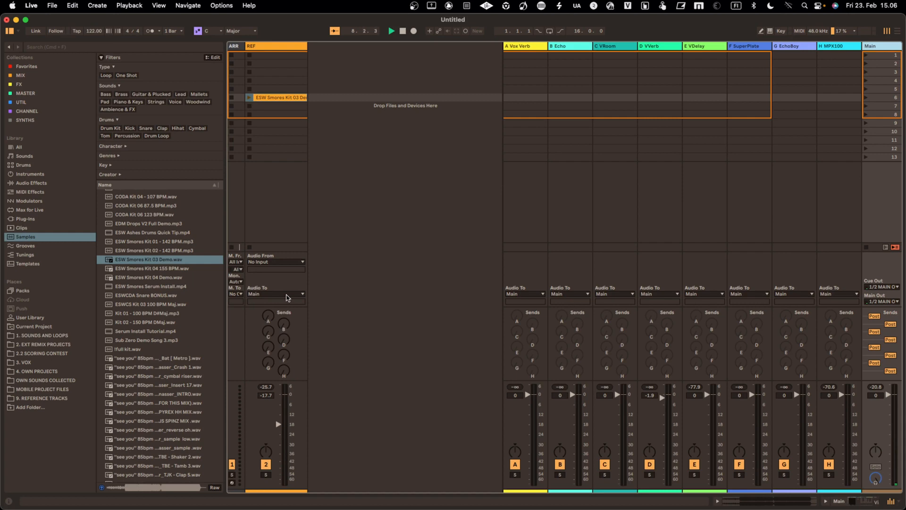
key("super+alt+l")
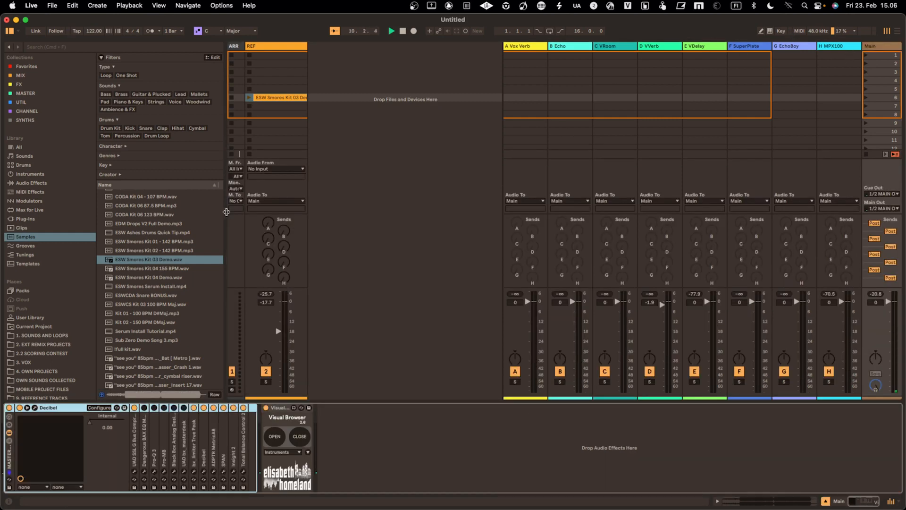
- Route the REF track's audio output to Sends Only and launch the reference clip
left_click(273, 202)
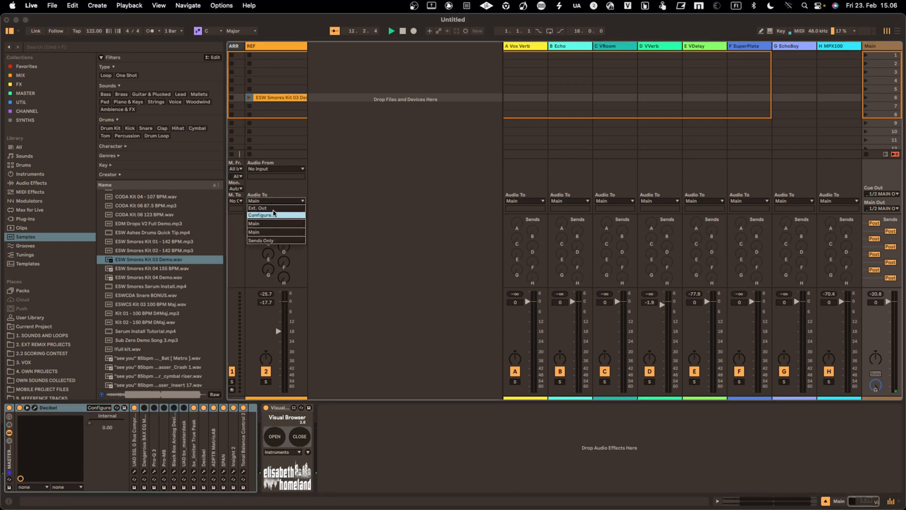
left_click(268, 241)
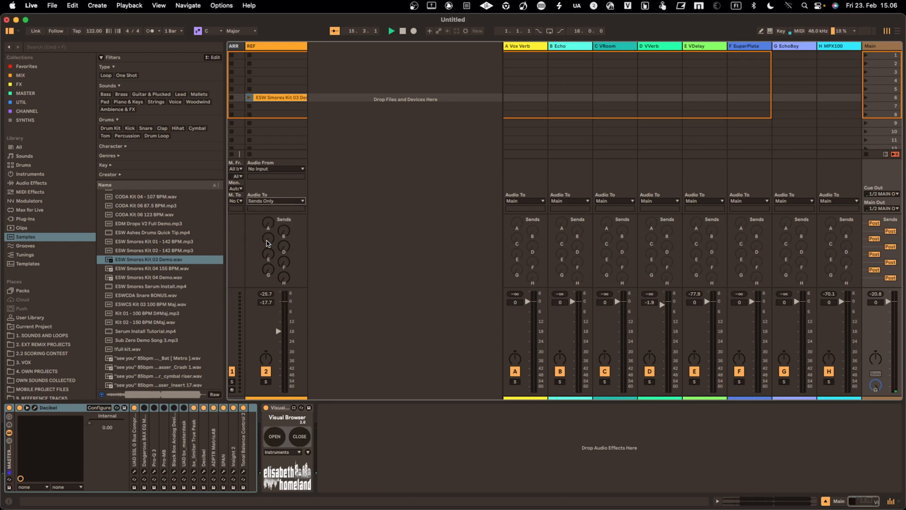
left_click(250, 98)
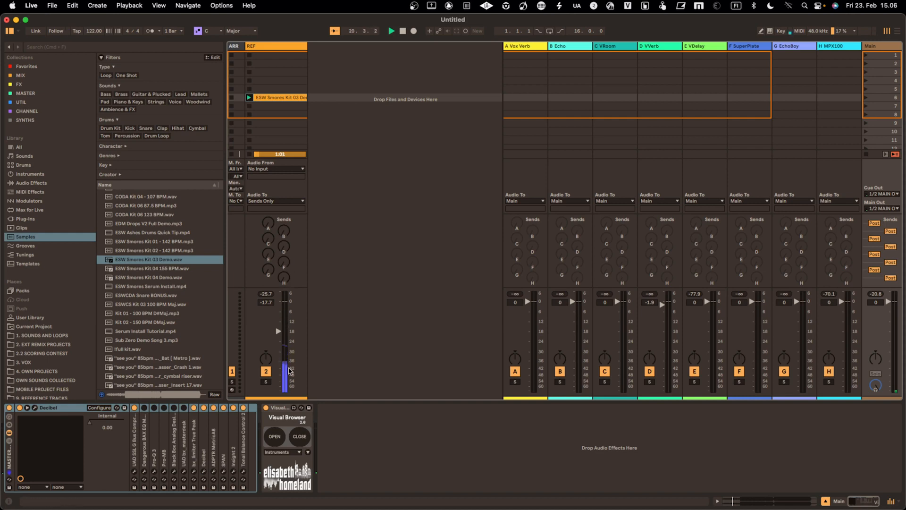
- Raise the REF track's send B to feed the Echo return during playback, and stop playback
left_click(292, 47)
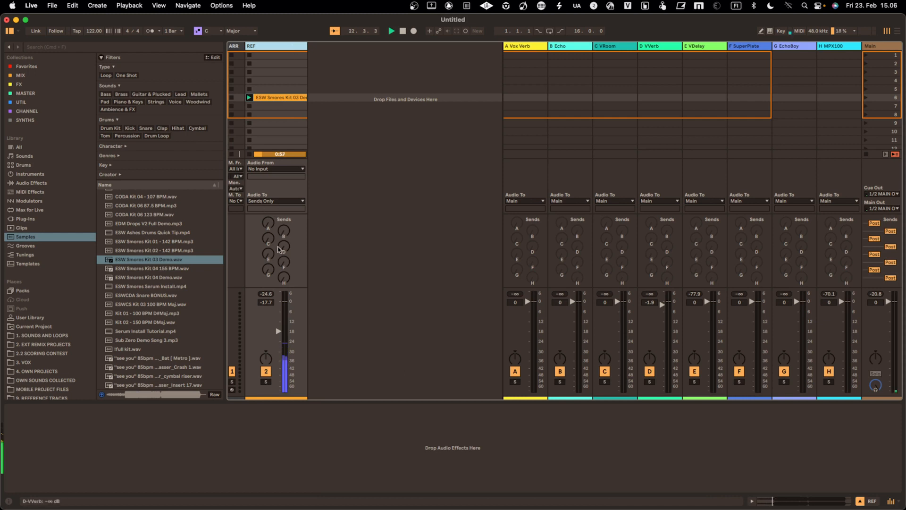
left_click_drag(285, 234, 316, 166)
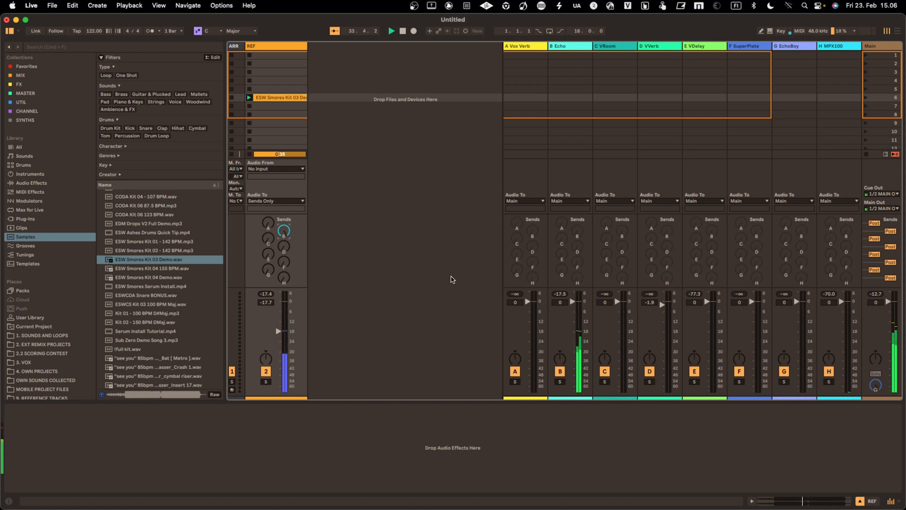
key("space")
- Route the REF track's output back to Main, reset its send B to minimum, and restart playback
left_click(288, 201)
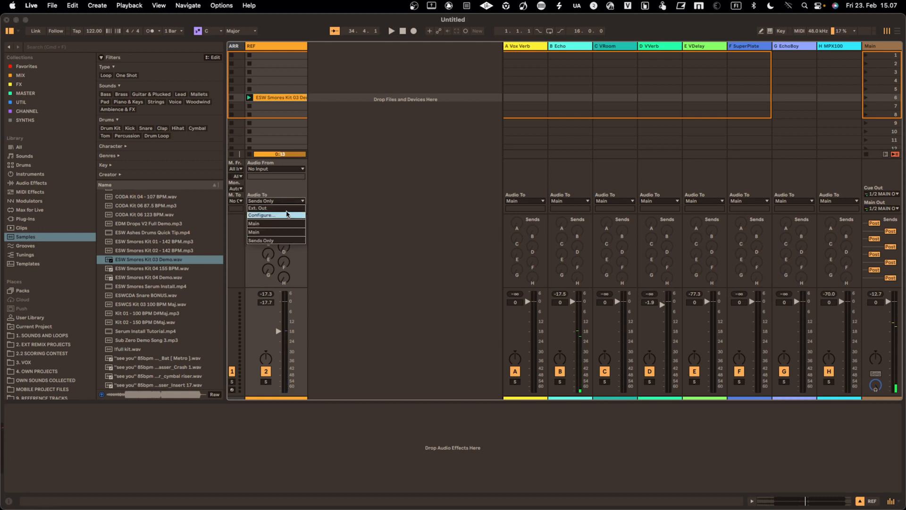
left_click(285, 224)
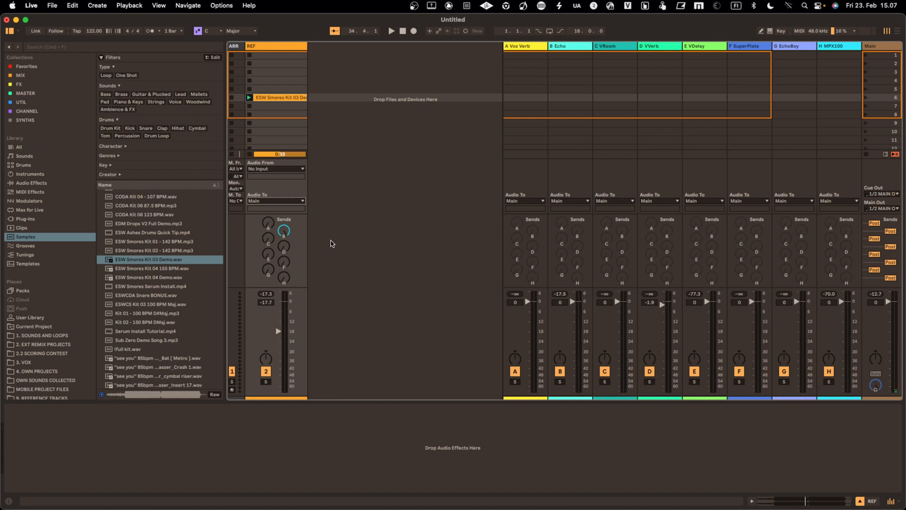
left_click(284, 231)
key("space")
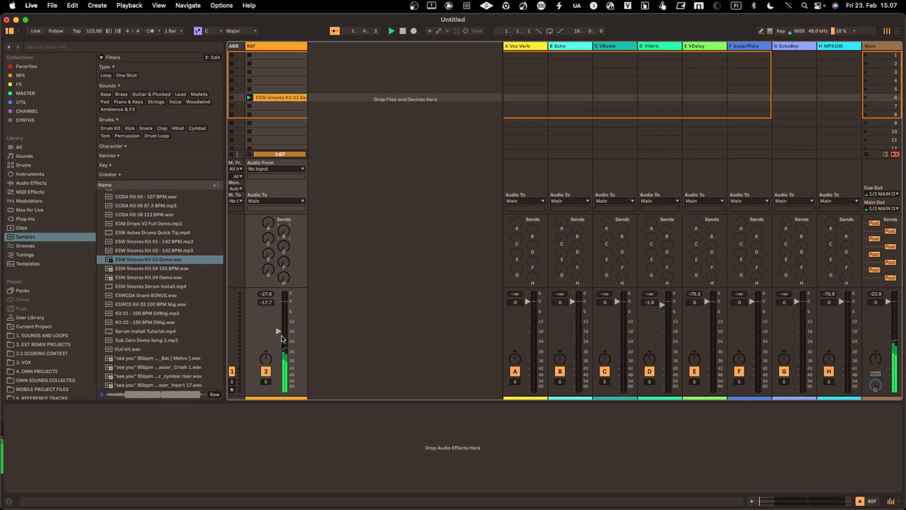
- Set the REF track volume to about -15.4 dB and raise its send B, playing back to hear the dry and Echo signals together
left_click_drag(281, 338, 282, 333)
left_click_drag(284, 230, 325, 175)
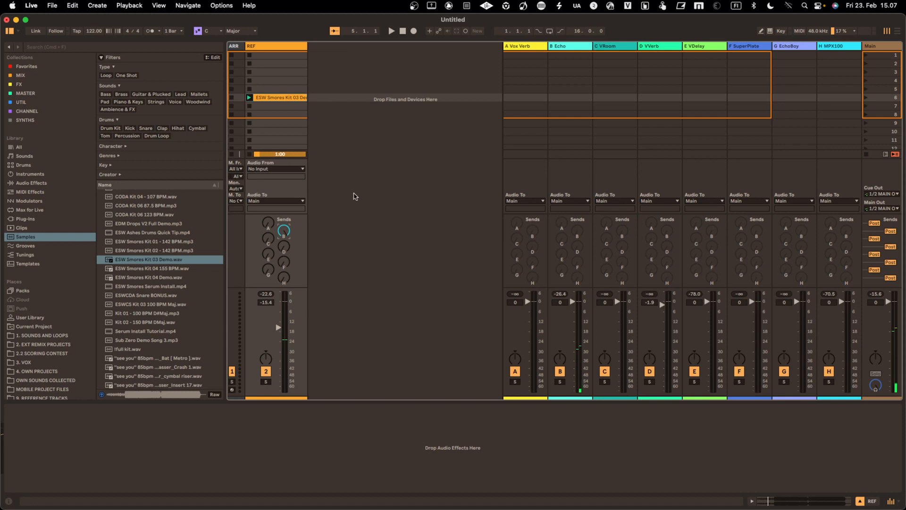
key("space")
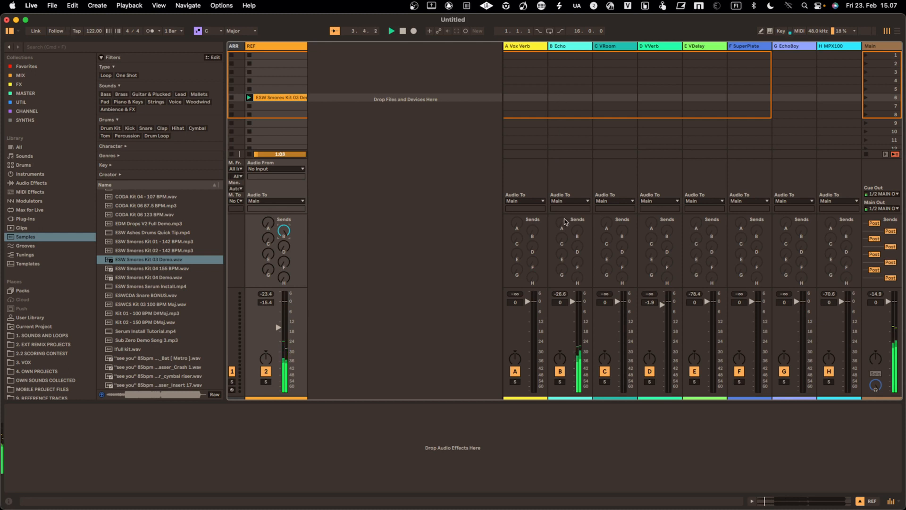
key("space")
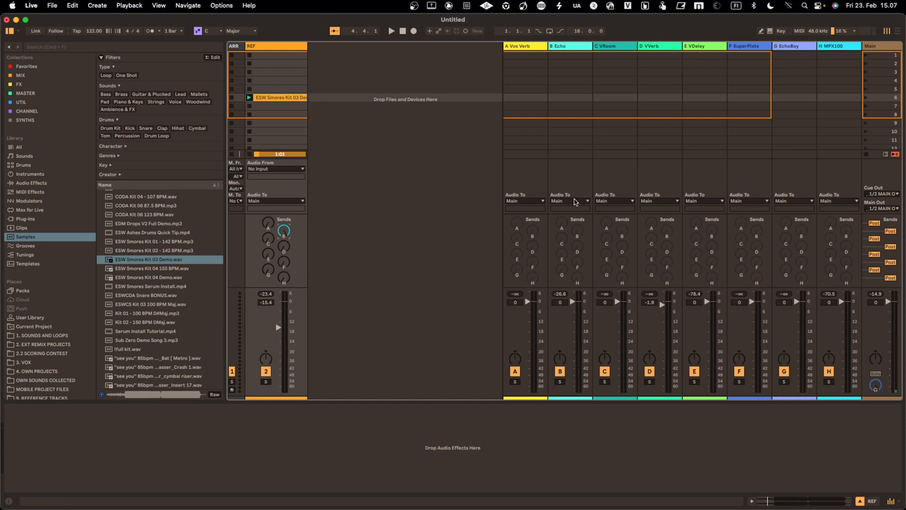
key("space")
right_click(580, 234)
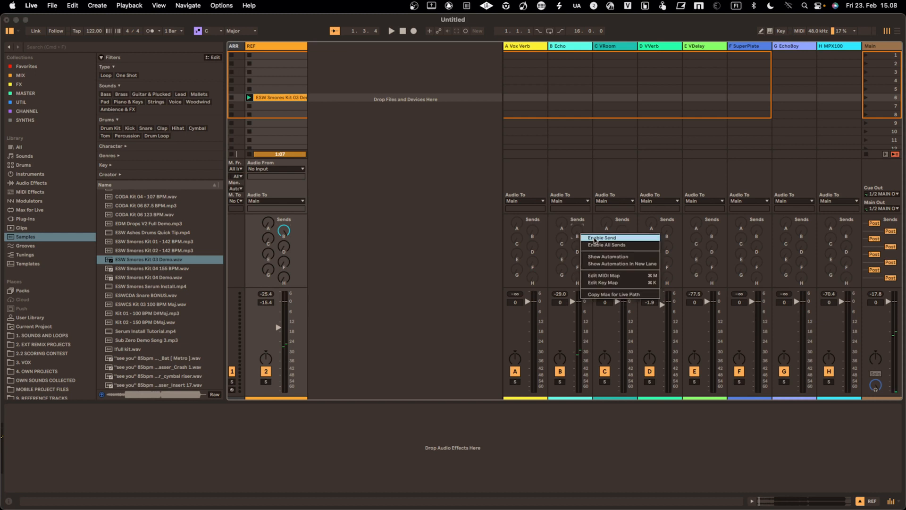
left_click(594, 238)
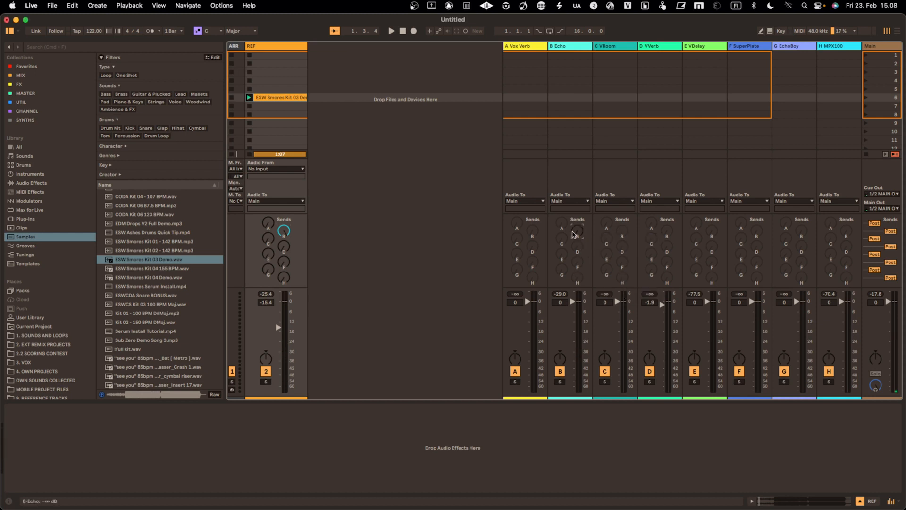
right_click(580, 231)
left_click(585, 236)
- Enable send D on the Echo return and raise it to feed the VVerb return during playback
right_click(576, 250)
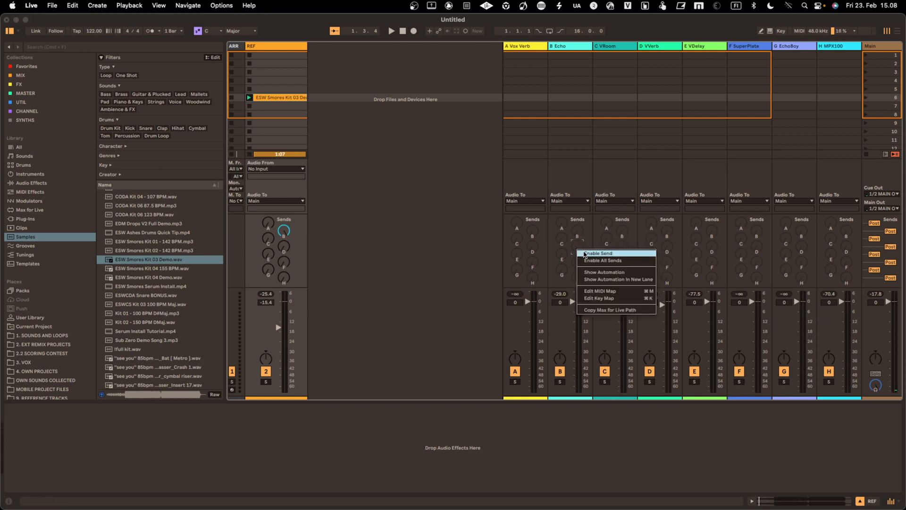
left_click(585, 253)
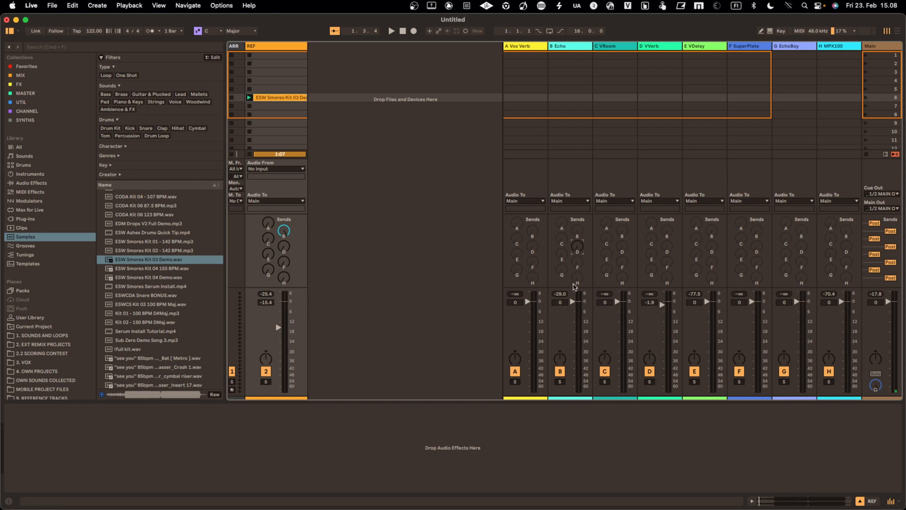
left_click_drag(577, 246, 592, 208)
key("space")
- Turn down and disable send D on the Echo return
left_click_drag(575, 246, 578, 249)
right_click(578, 249)
left_click(589, 252)
- Insert an audio track after REF, search the samples for "kick", and load 01_175 BPM Kick.wav into the new track's sixth clip slot
left_click(289, 48)
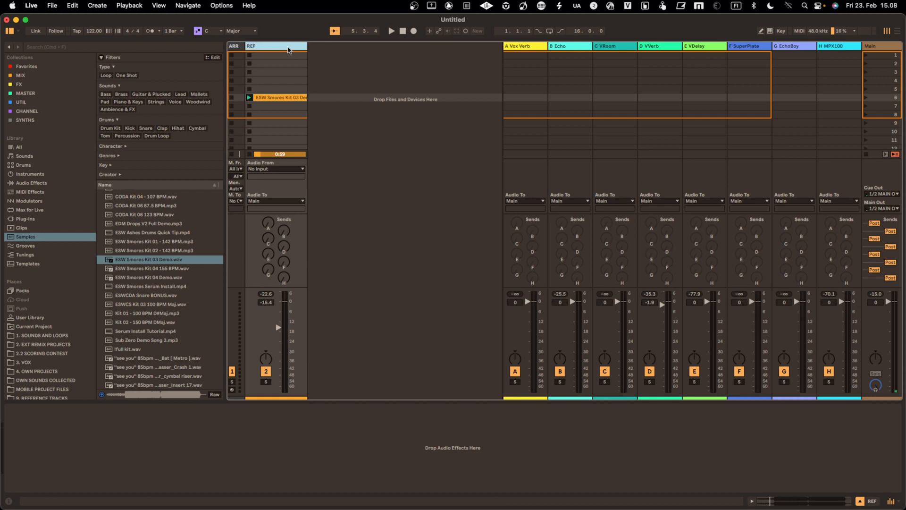
key("super+t")
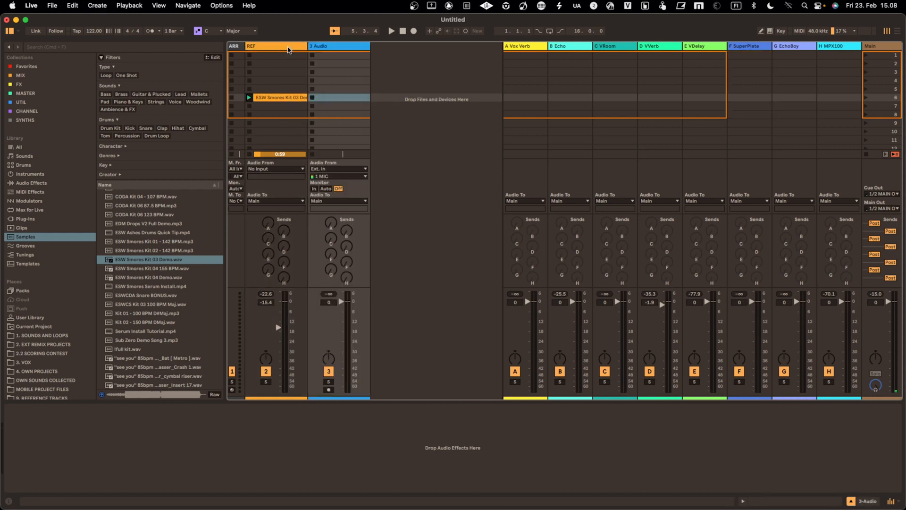
left_click(164, 47)
left_click(639, 323)
left_click(632, 295)
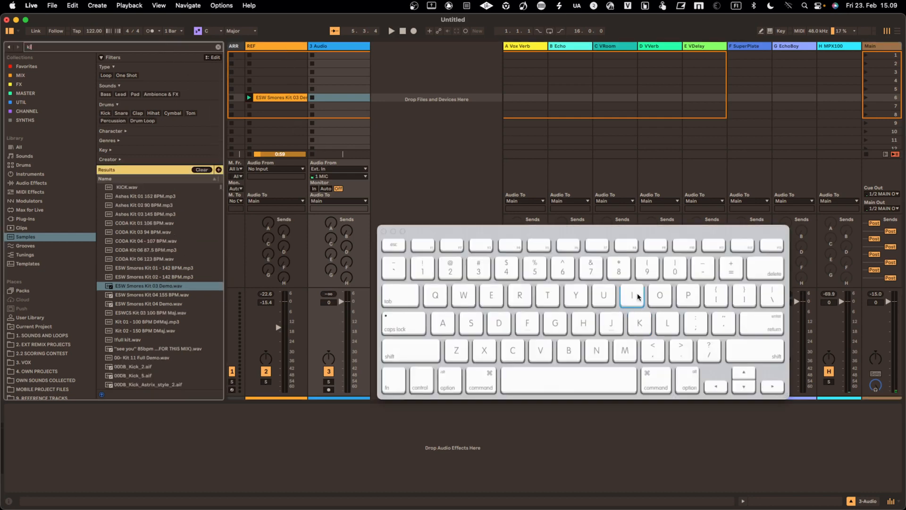
left_click(513, 350)
left_click(640, 324)
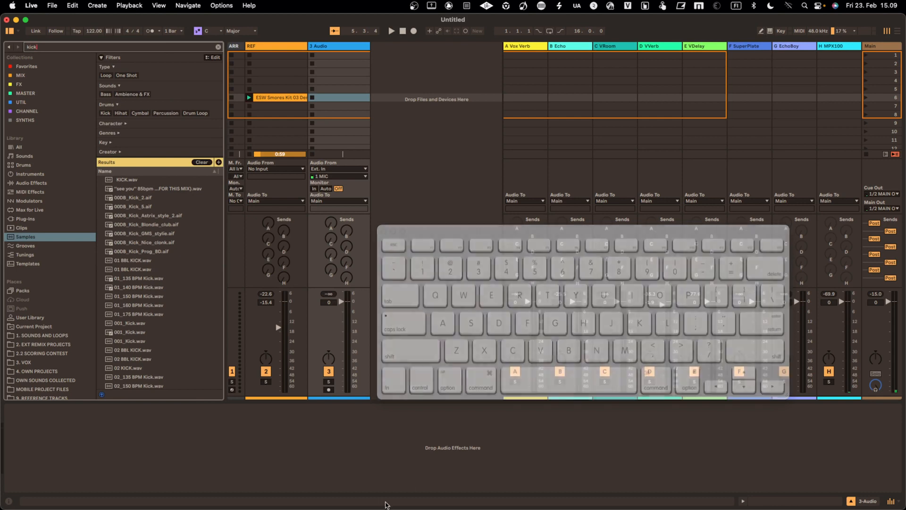
left_click(146, 314)
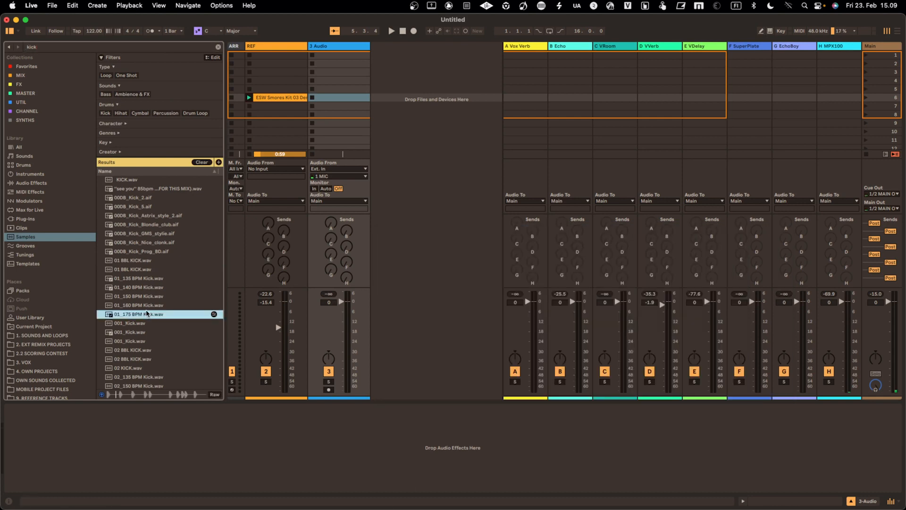
left_click_drag(135, 319, 339, 98)
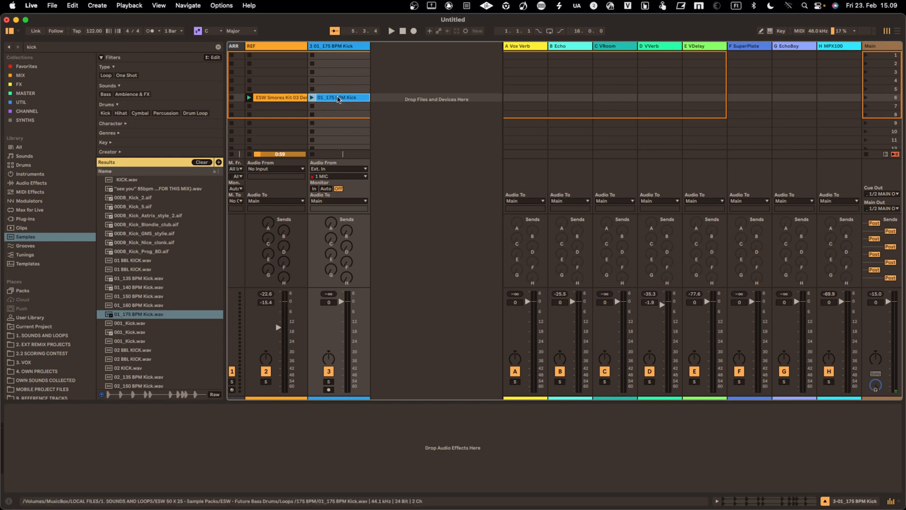
- Rename the kick sample's track as KICK
left_click(362, 46)
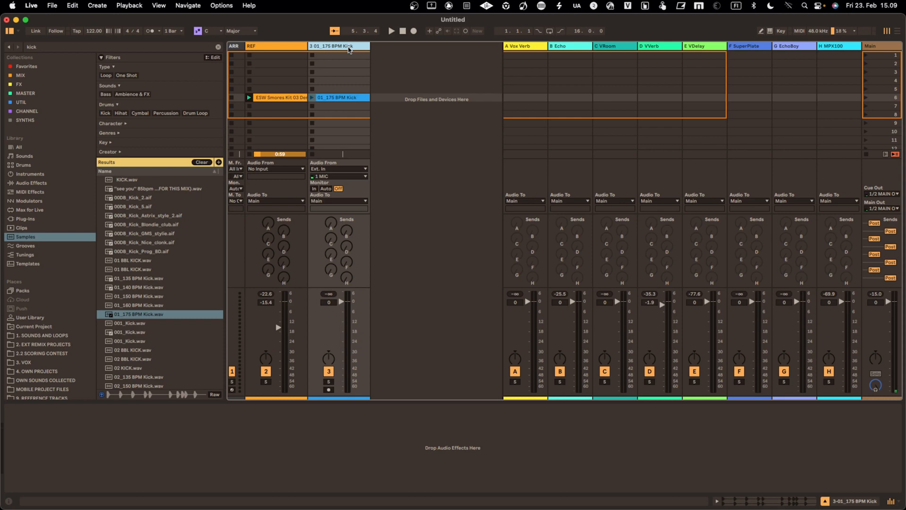
key("super+r")
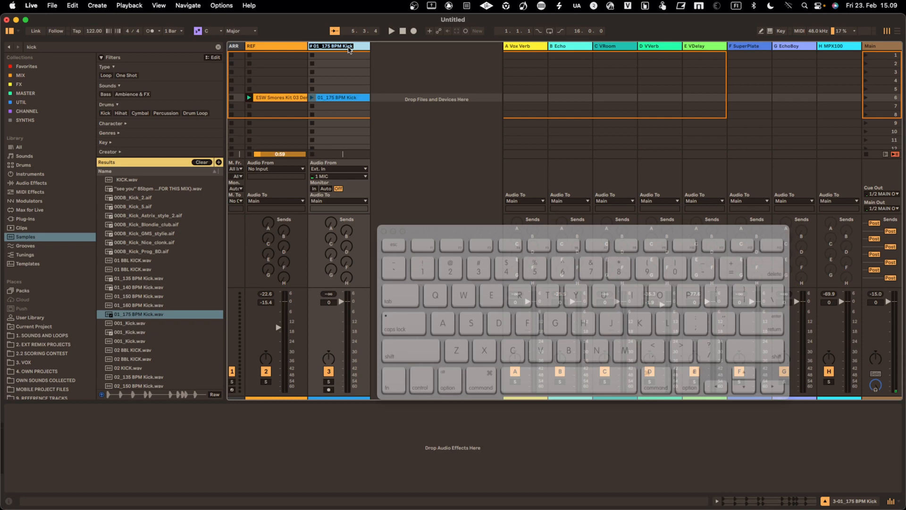
type("KICK")
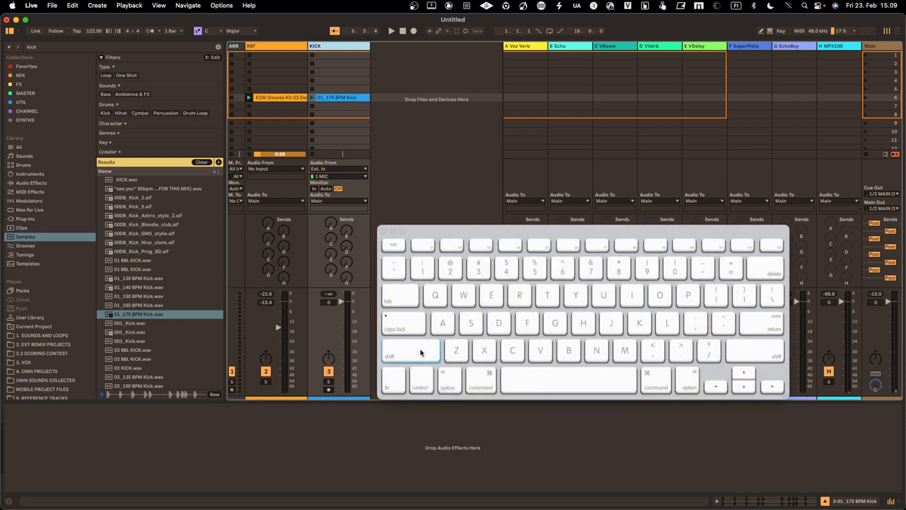
key("Return")
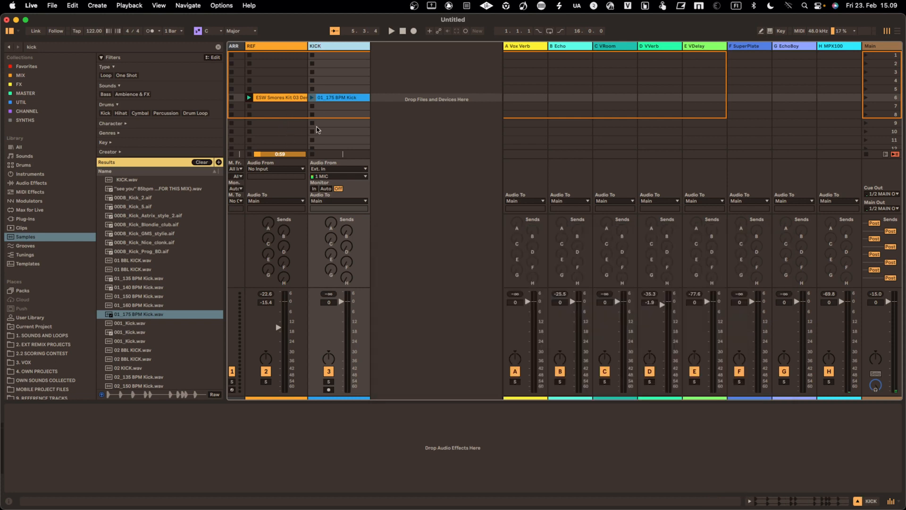
- Launch the kick clip, lower the KICK track's volume to -20.8 dB and set its audio input to No Input
left_click(312, 97)
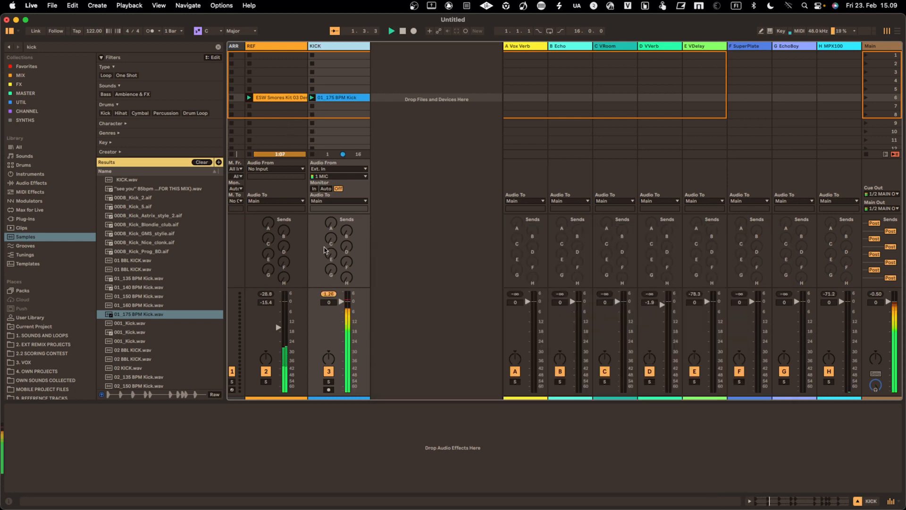
left_click_drag(341, 302, 340, 339)
left_click(329, 294)
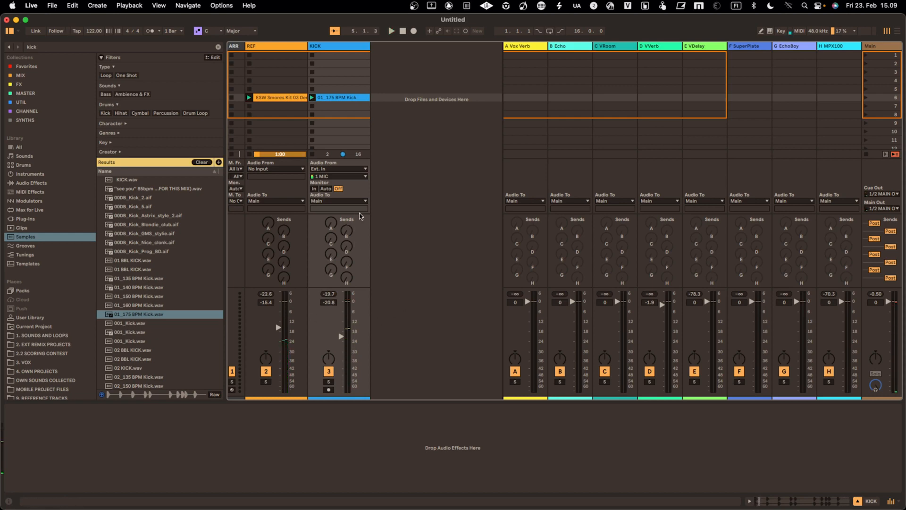
left_click(345, 169)
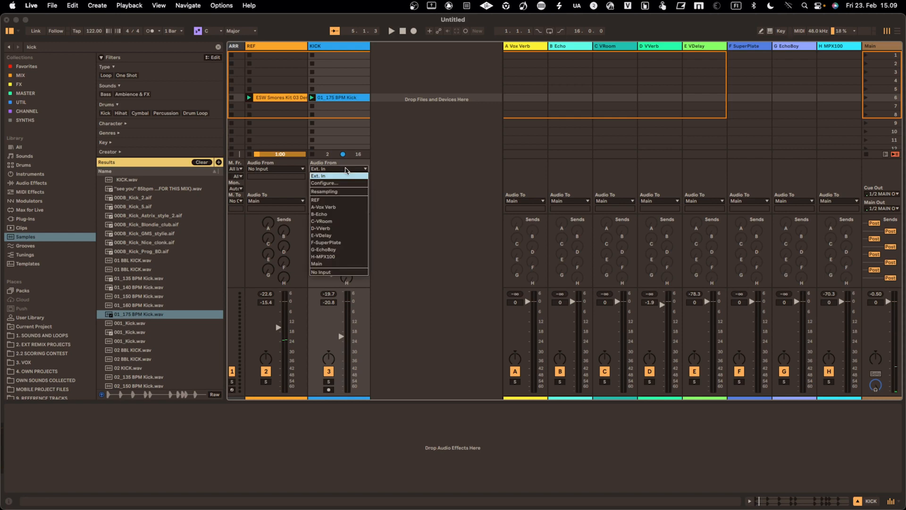
left_click(343, 272)
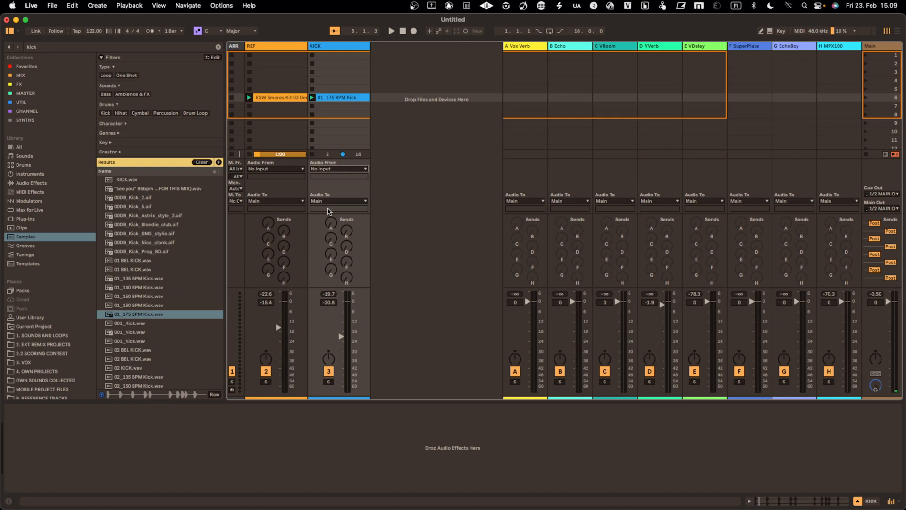
- Insert an audio track after KICK and set its audio input to No Input
left_click(358, 48)
right_click(357, 47)
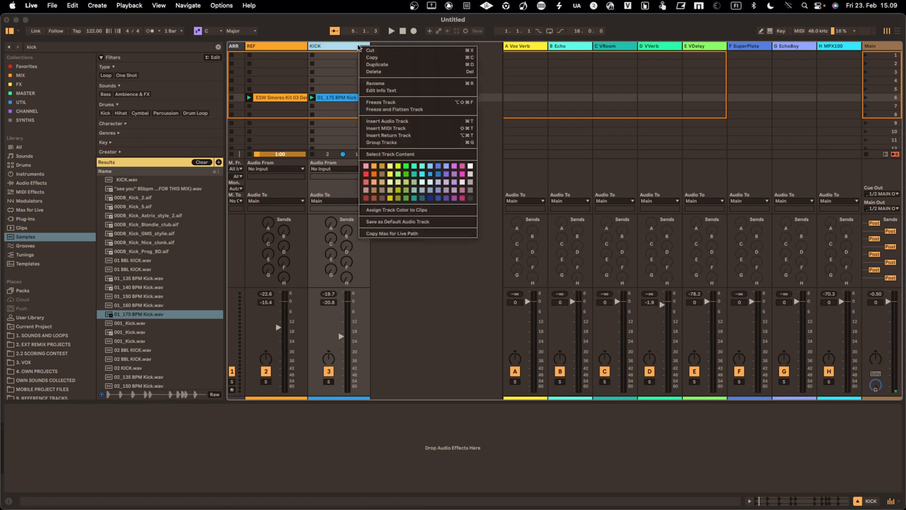
key("Escape")
key("super+t")
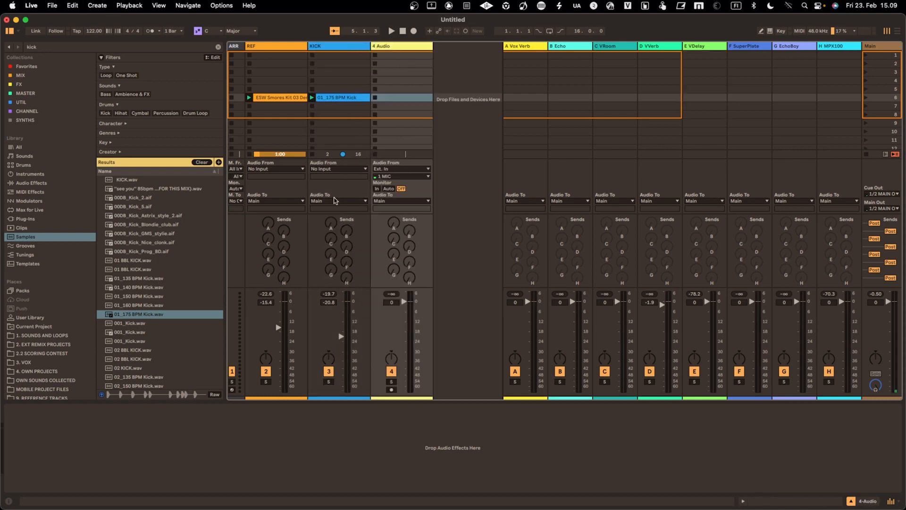
left_click(392, 170)
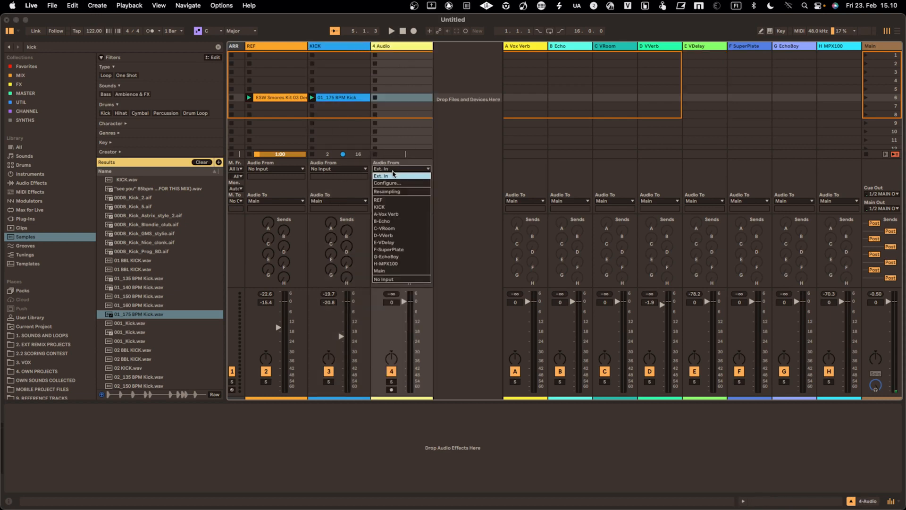
left_click(402, 279)
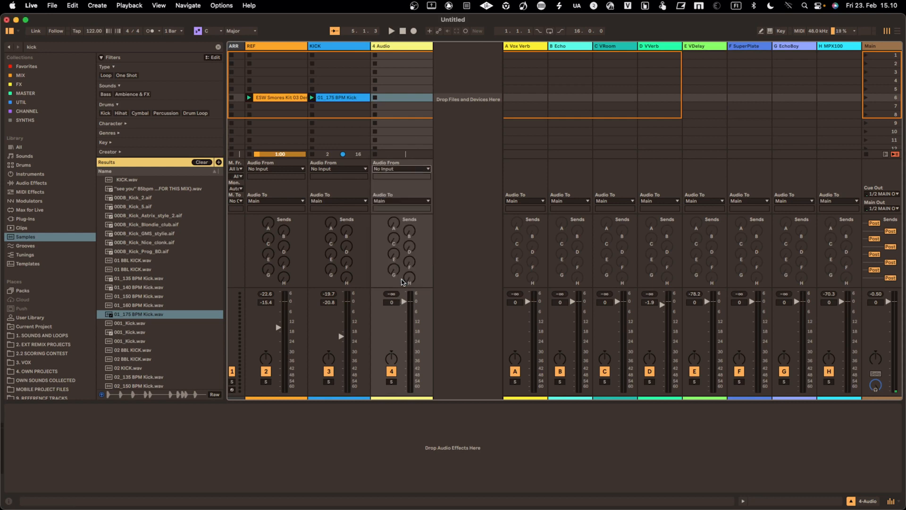
- Route the outputs of the REF and KICK tracks to the 4-Audio track
left_click(277, 202)
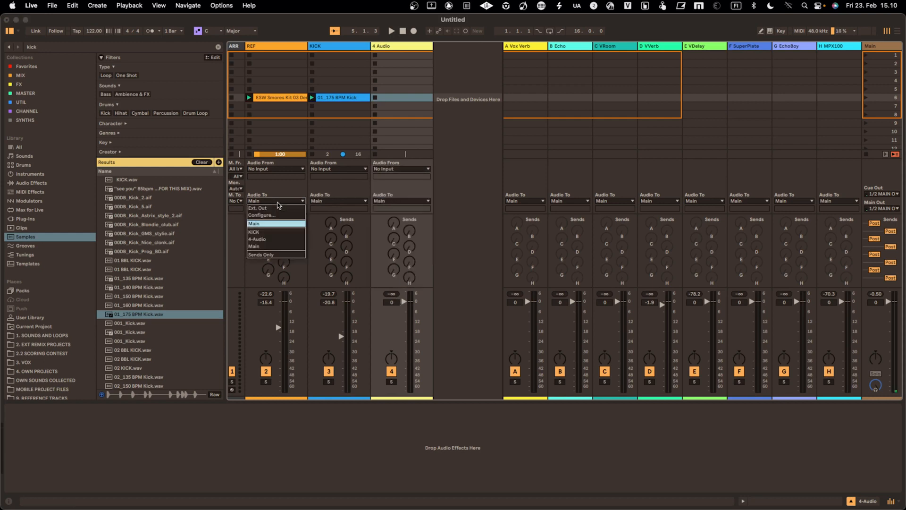
left_click(280, 239)
left_click(339, 202)
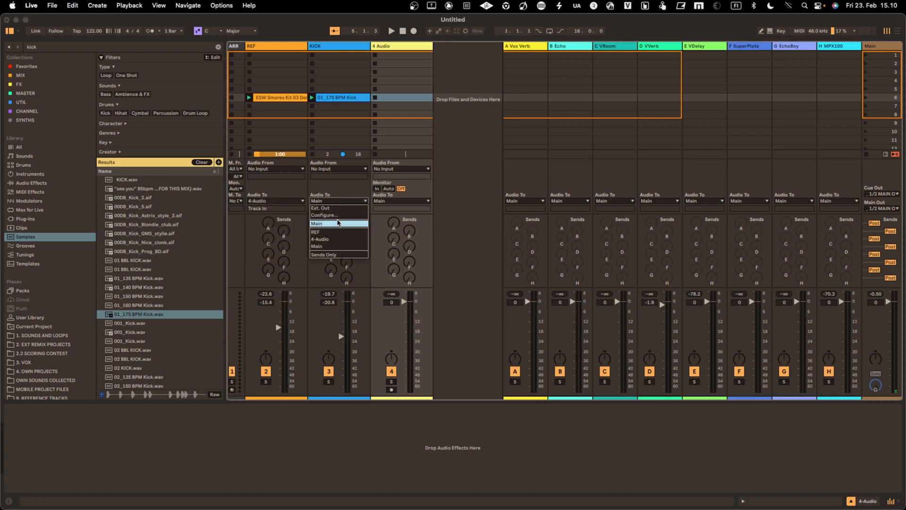
left_click(336, 243)
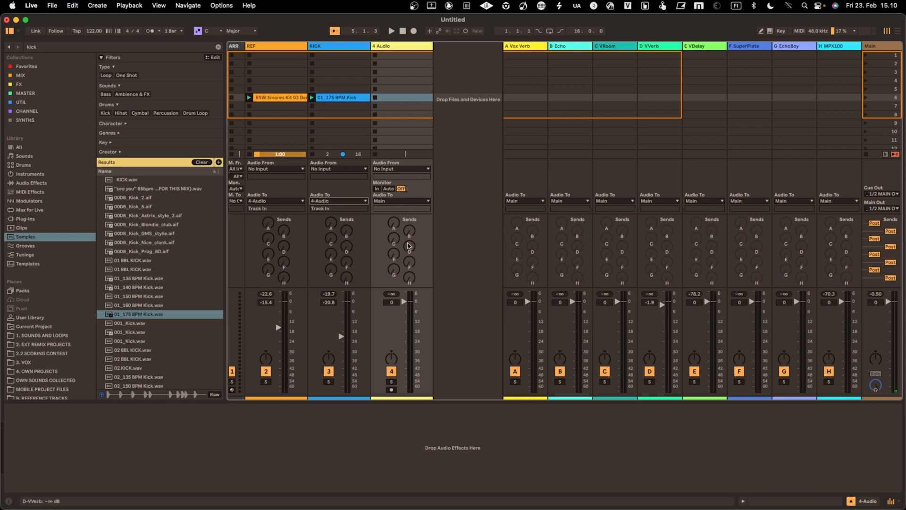
- During playback, set the 4-Audio track's monitoring to In and switch KICK and REF off and back on
key("space")
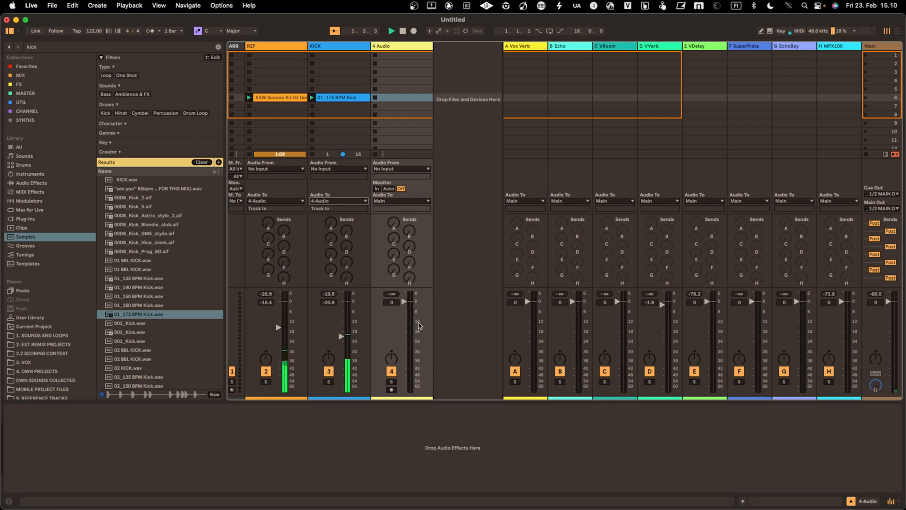
left_click(376, 189)
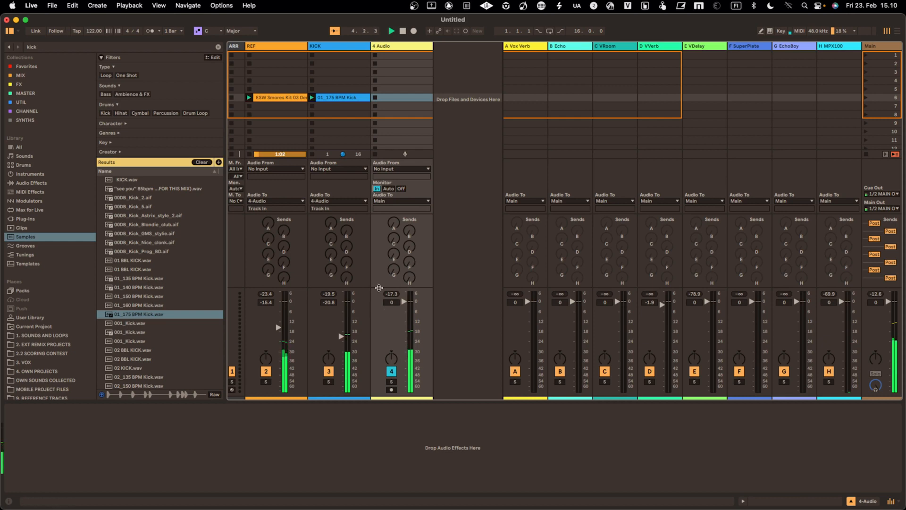
left_click(329, 371)
left_click(267, 371)
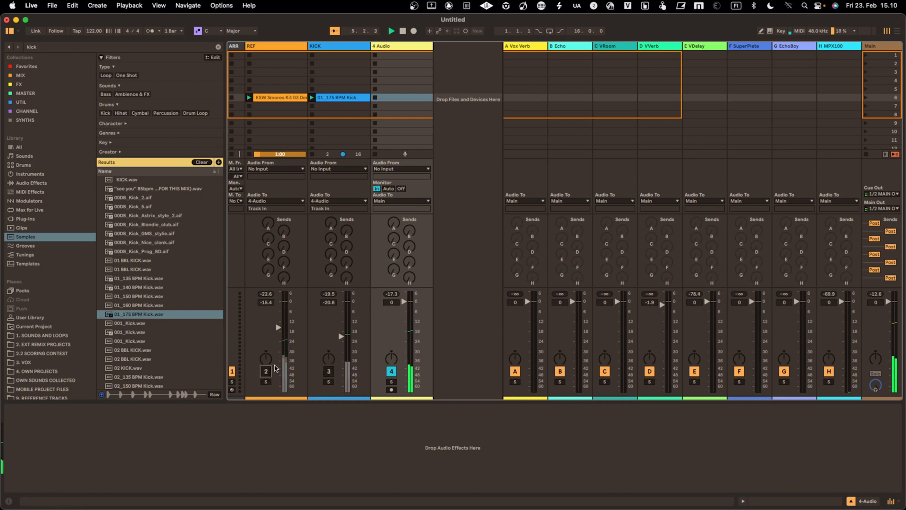
left_click(266, 371)
left_click(329, 371)
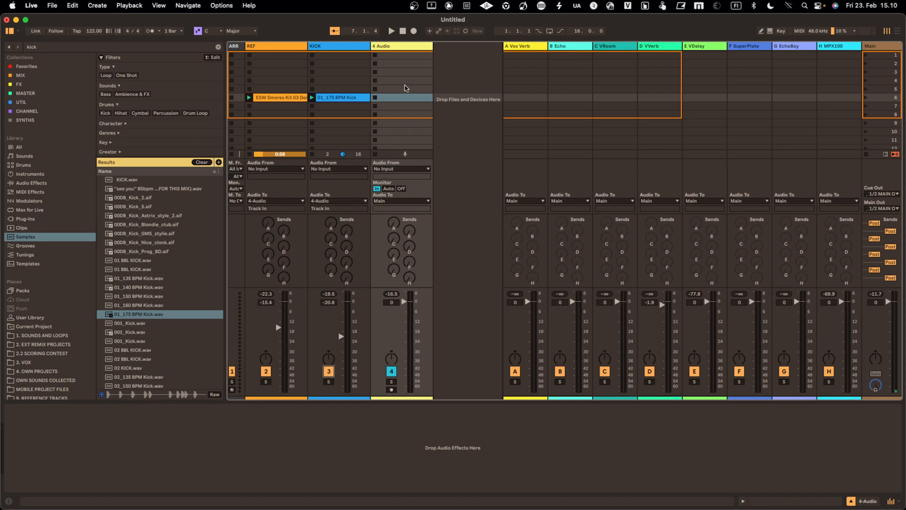
- Delete the 4-Audio track and group the REF and KICK tracks
right_click(408, 49)
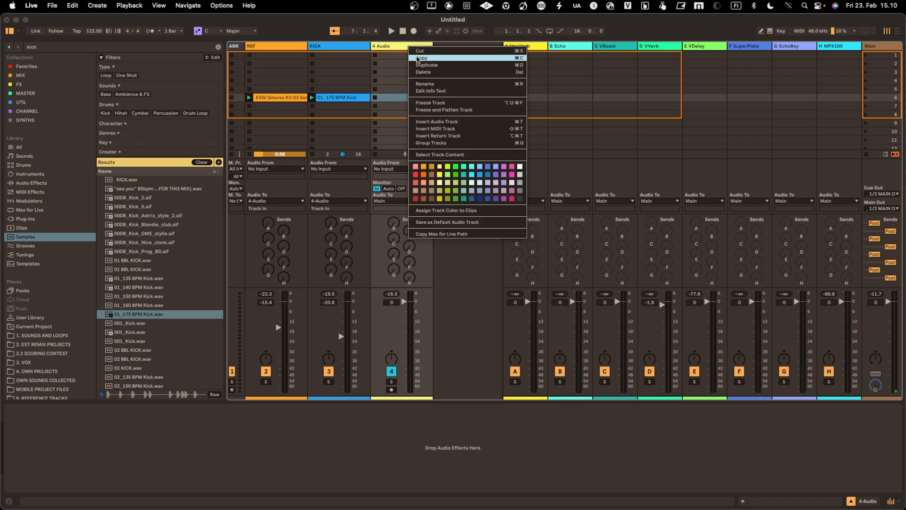
left_click(419, 72)
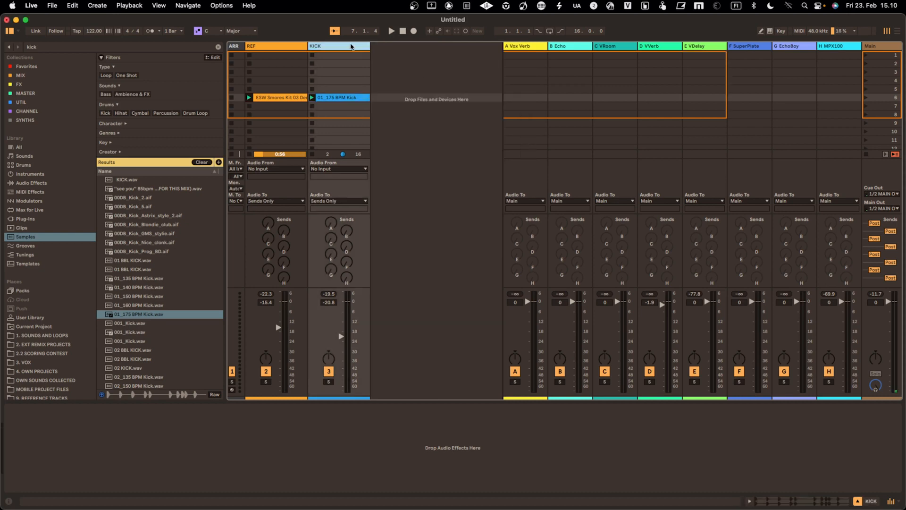
left_click(289, 48)
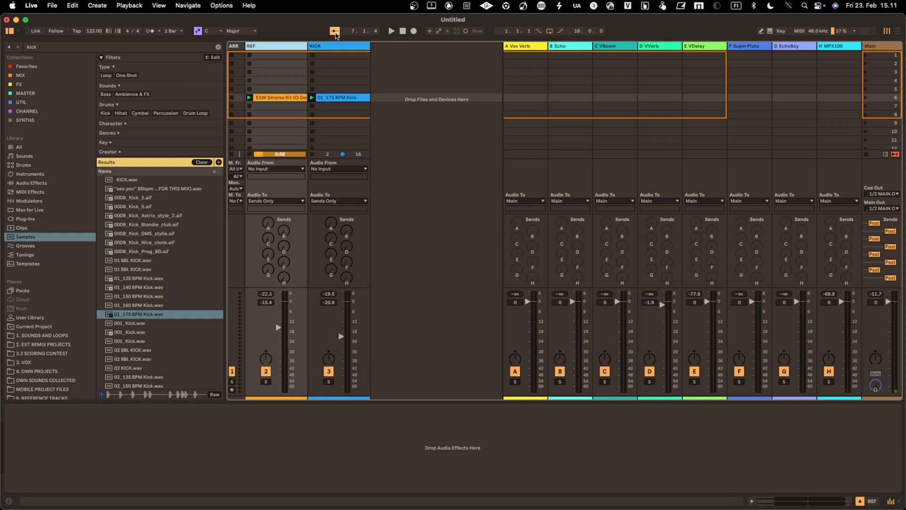
left_click(332, 48)
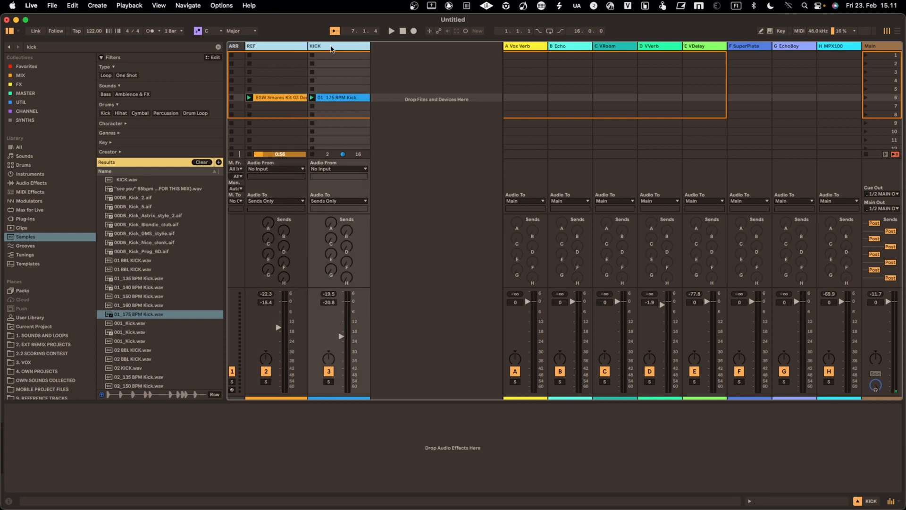
key("super+g")
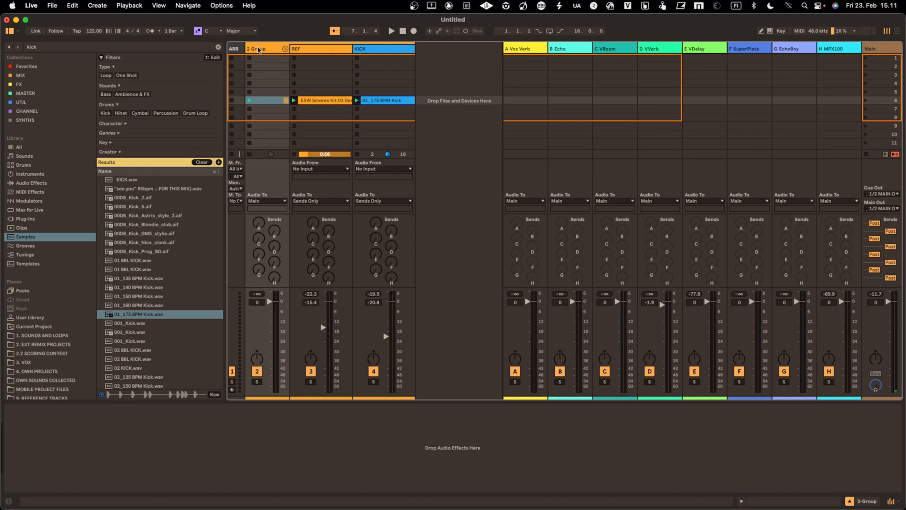
- Route the outputs of the REF and KICK tracks to 2-Group
left_click(307, 201)
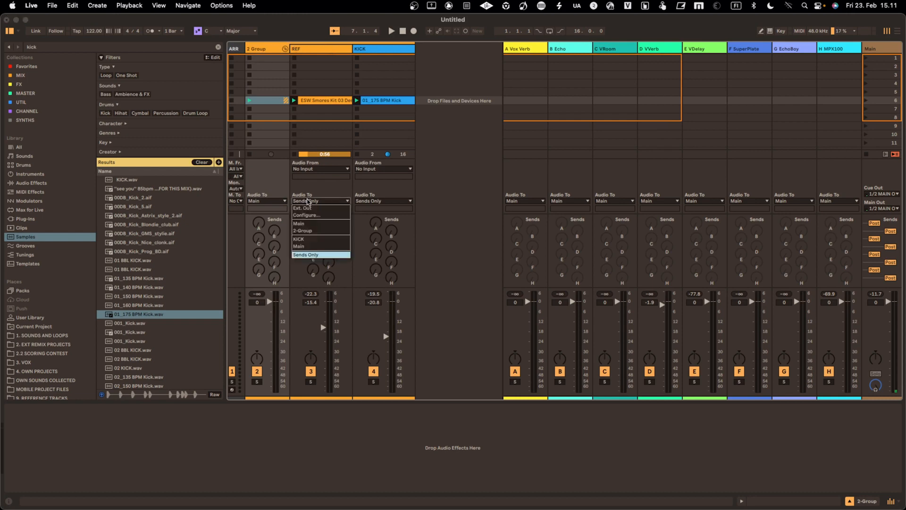
left_click(315, 236)
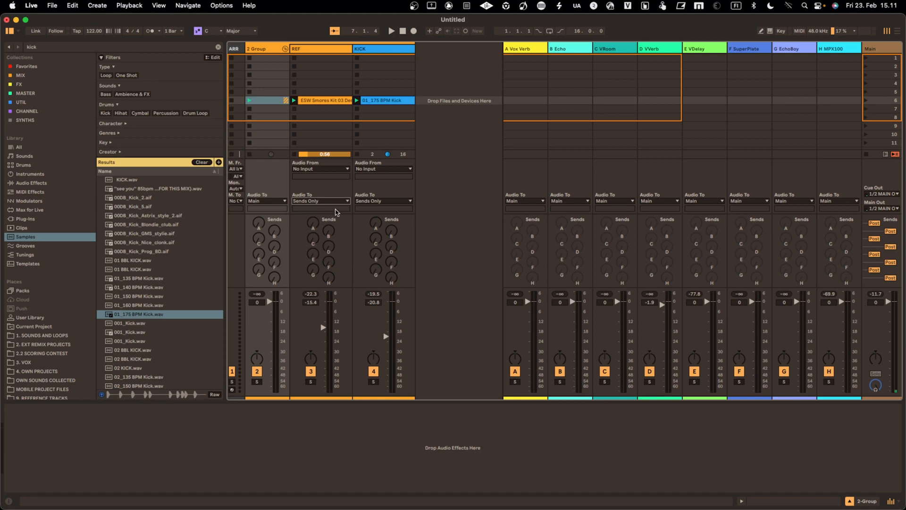
left_click(334, 202)
left_click(329, 231)
left_click(369, 201)
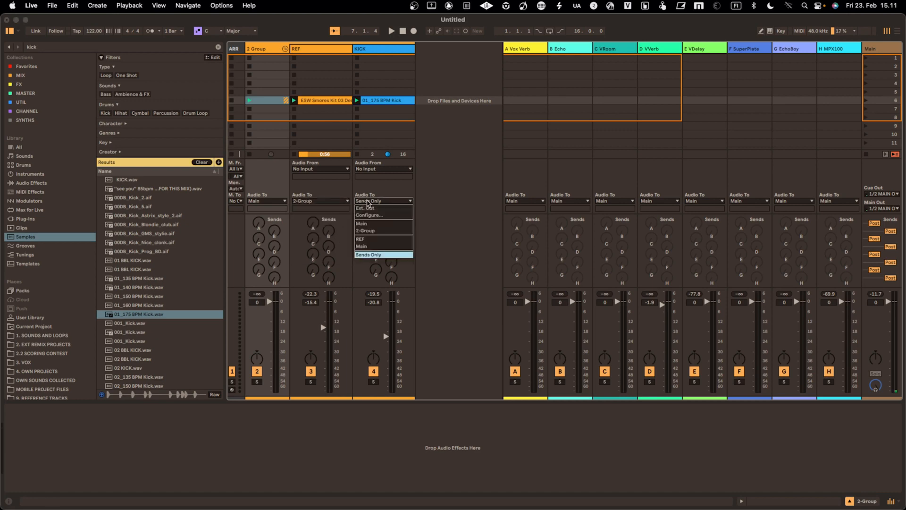
left_click(368, 231)
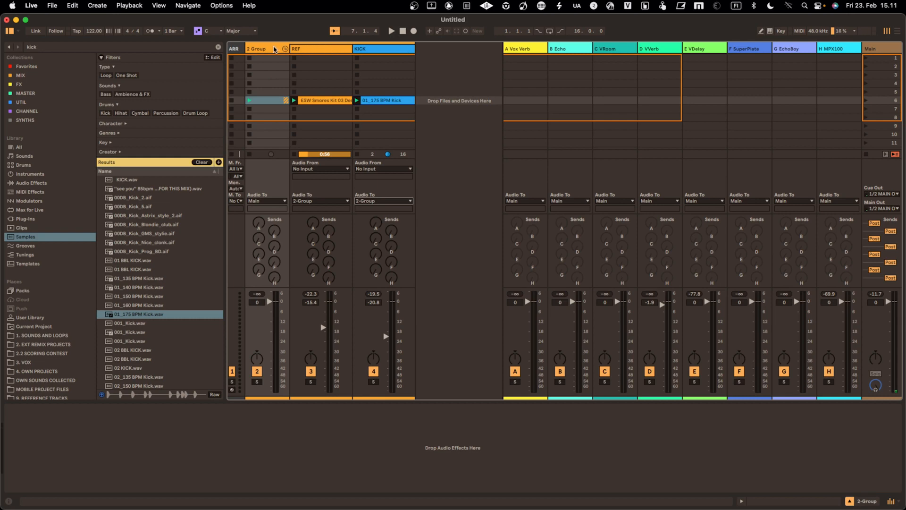
- Rename the group track as BUS
left_click(271, 49)
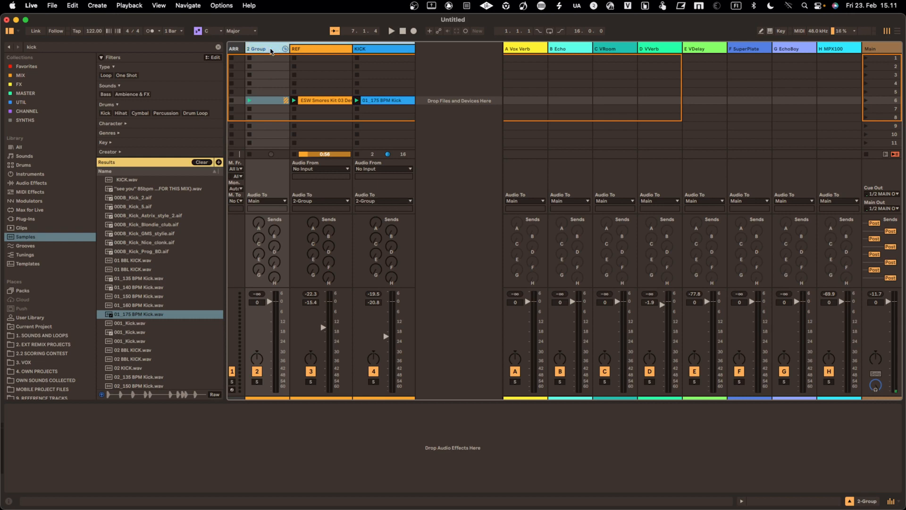
key("super+r")
left_click(569, 349)
left_click(605, 296)
double_click(472, 324)
left_click(422, 354)
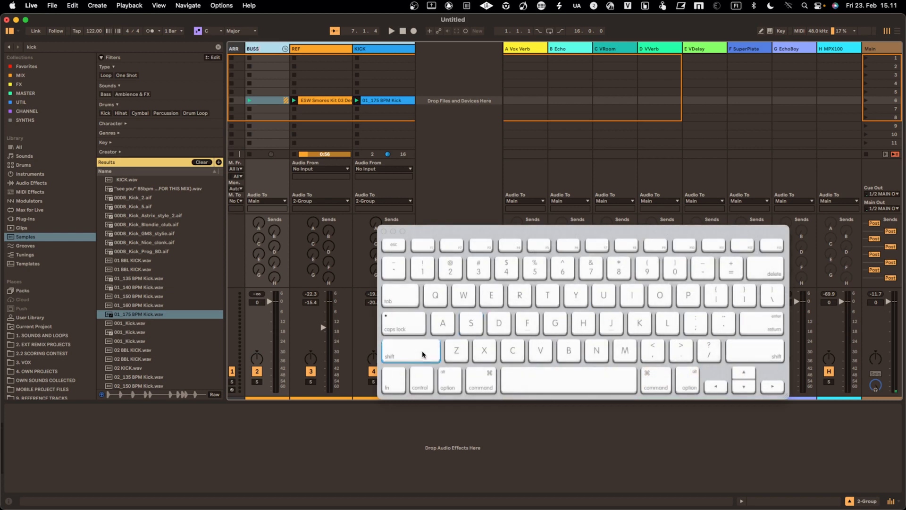
left_click(769, 269)
left_click(765, 326)
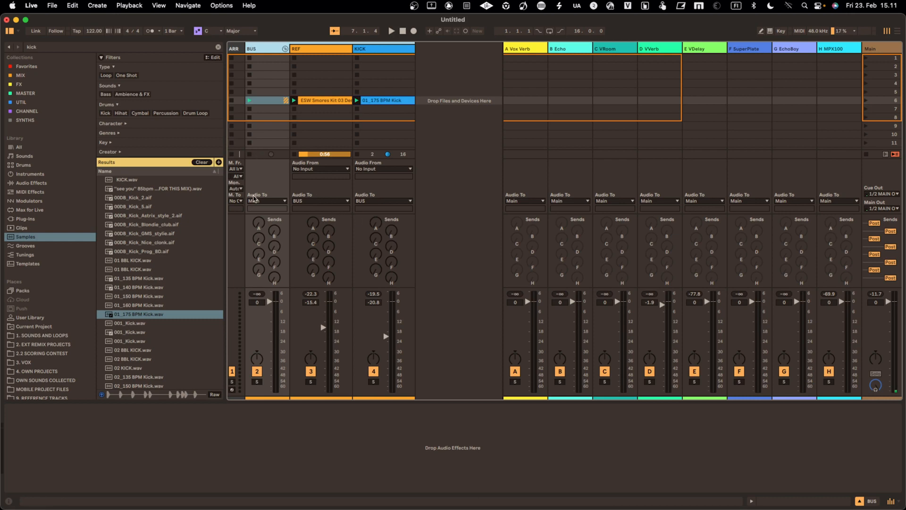
- During playback, pull the BUS volume fully down and raise it back to -15.1 dB, then stop playback
key("space")
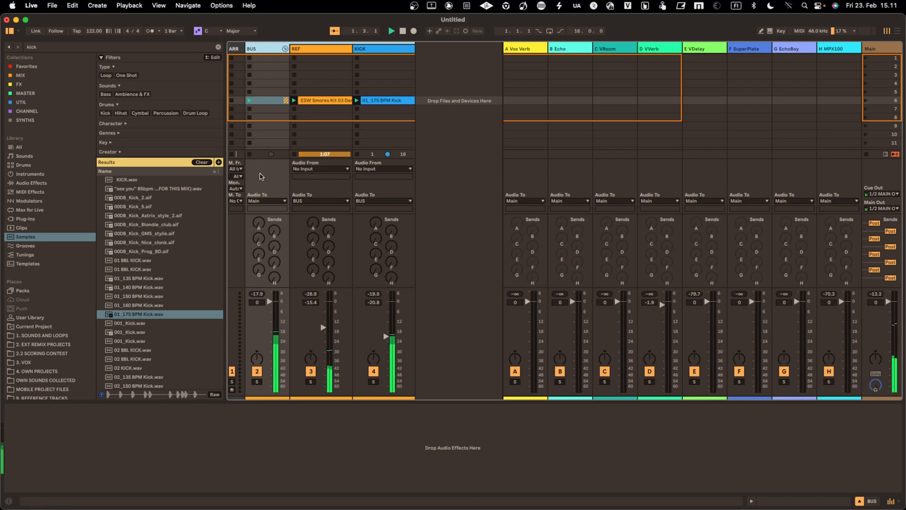
left_click_drag(269, 304, 270, 421)
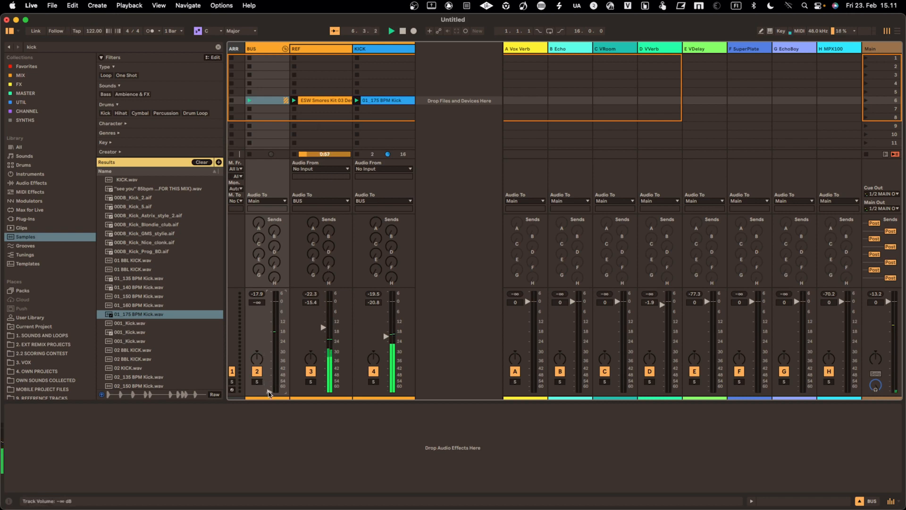
left_click_drag(269, 390, 270, 326)
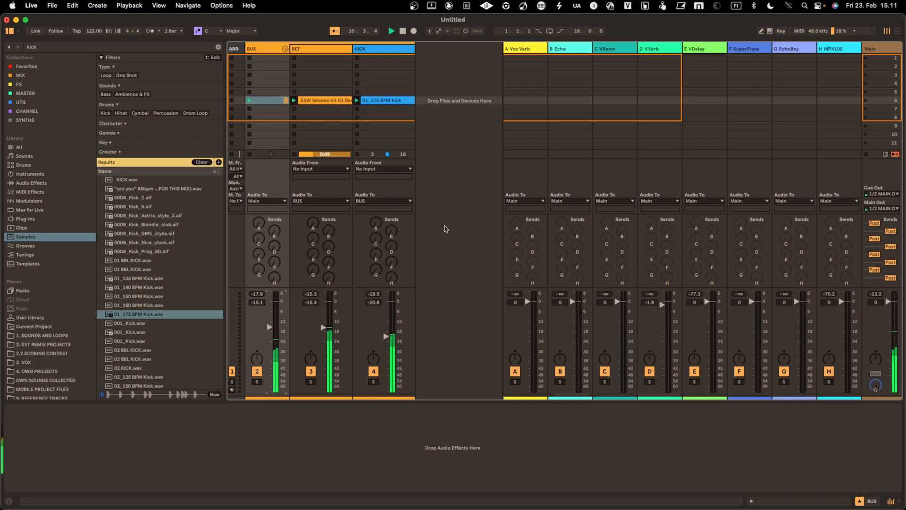
key("space")
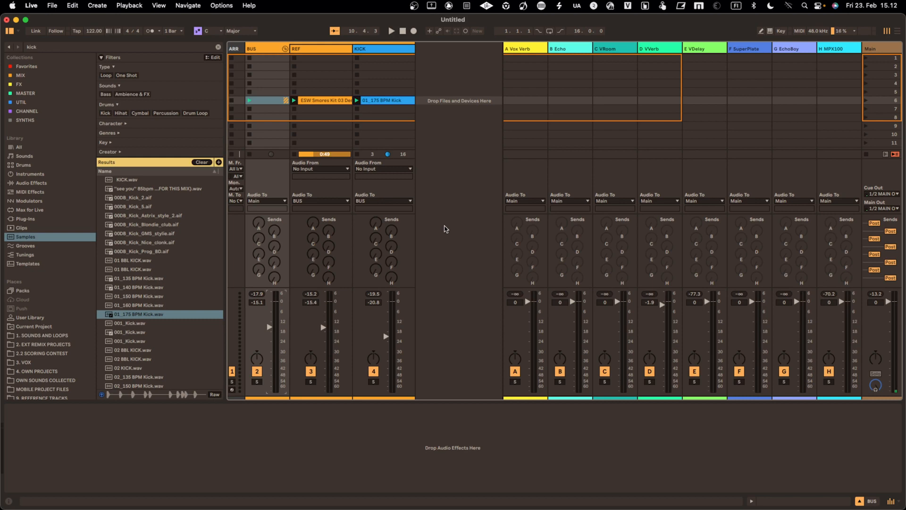
- Switch the KICK track's output to Main and back to BUS
left_click_drag(391, 231, 424, 183)
left_click(384, 201)
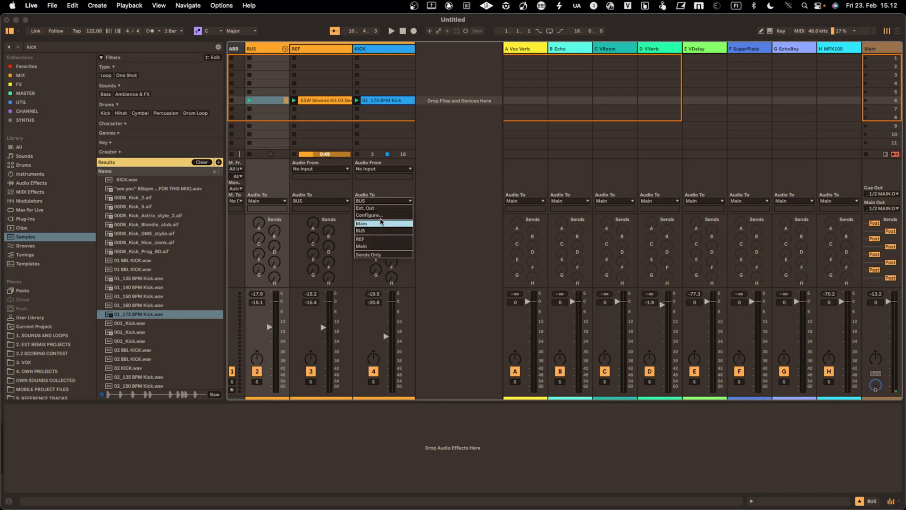
left_click(381, 225)
left_click(384, 202)
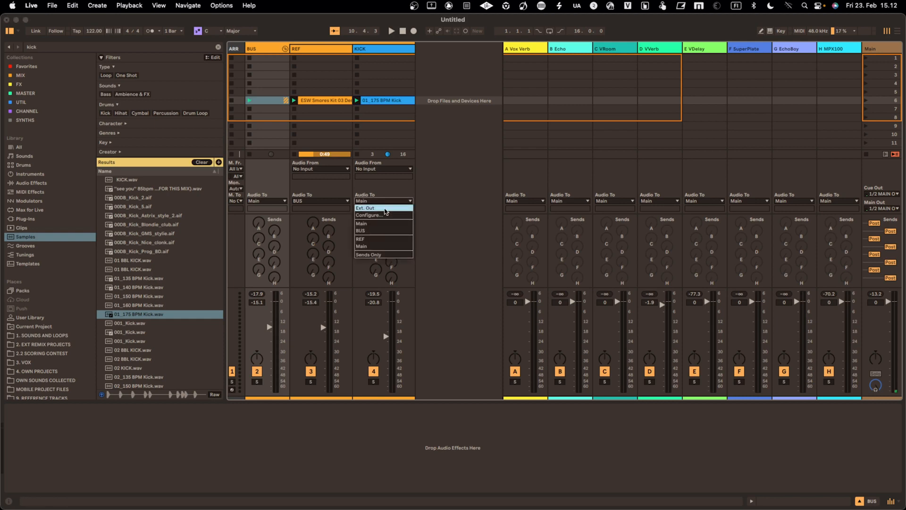
left_click(383, 229)
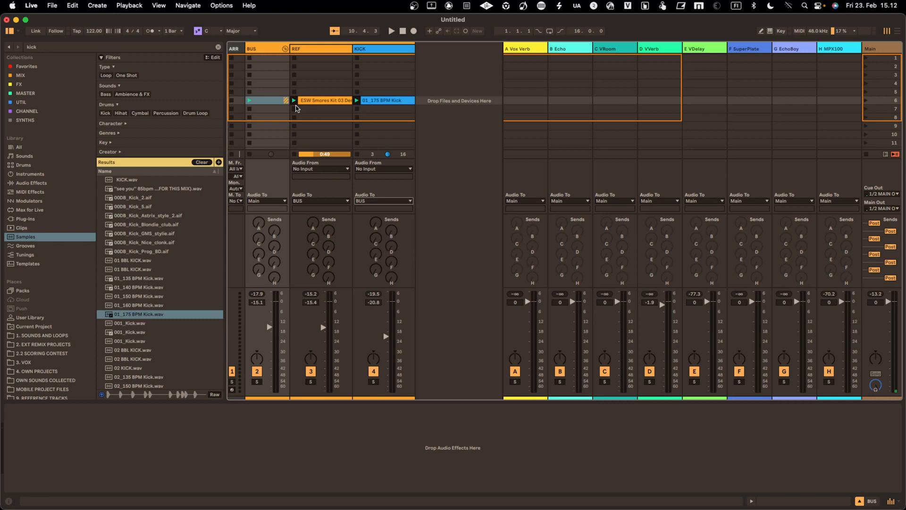
- Switch the KICK track's output to REF and to Main, and return it to BUS
left_click(385, 202)
left_click(386, 201)
left_click(386, 202)
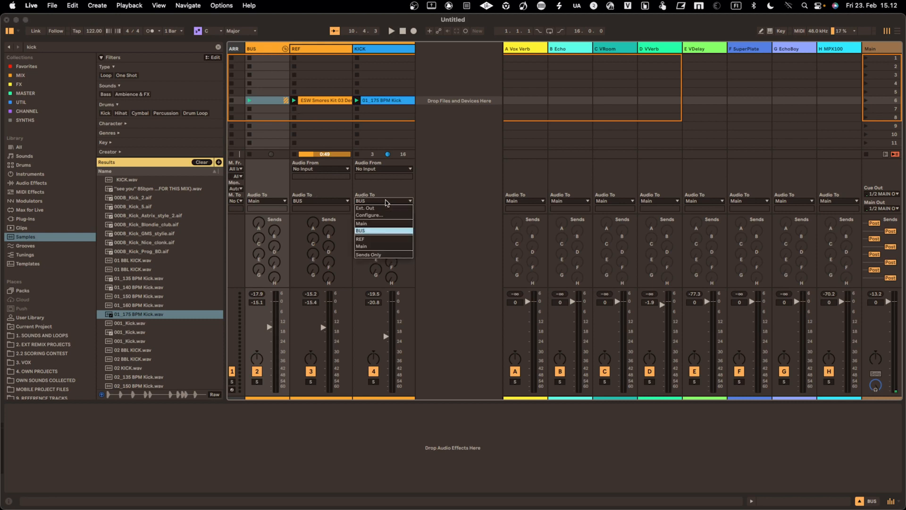
left_click(380, 239)
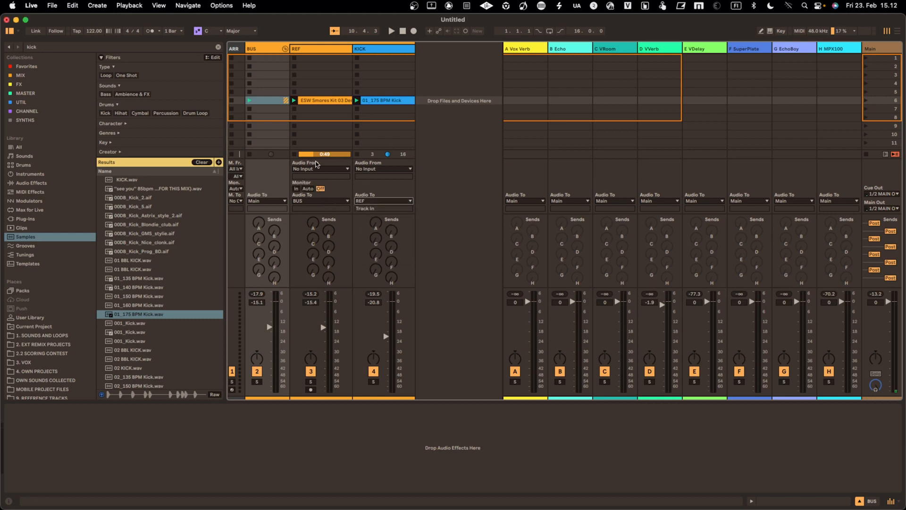
left_click(366, 202)
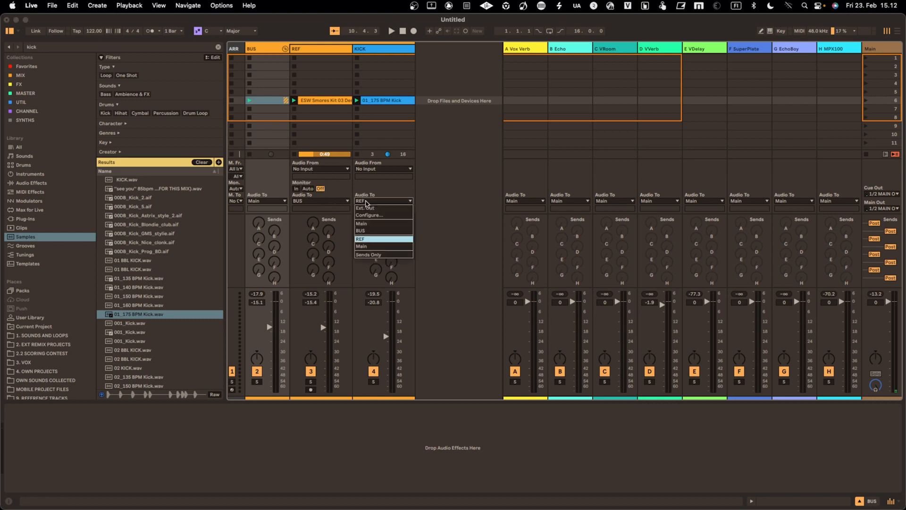
left_click(374, 224)
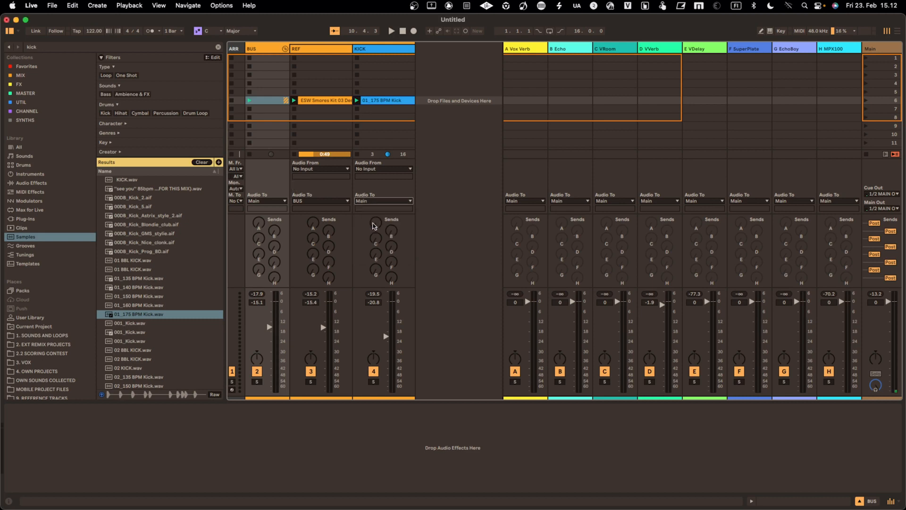
left_click(377, 200)
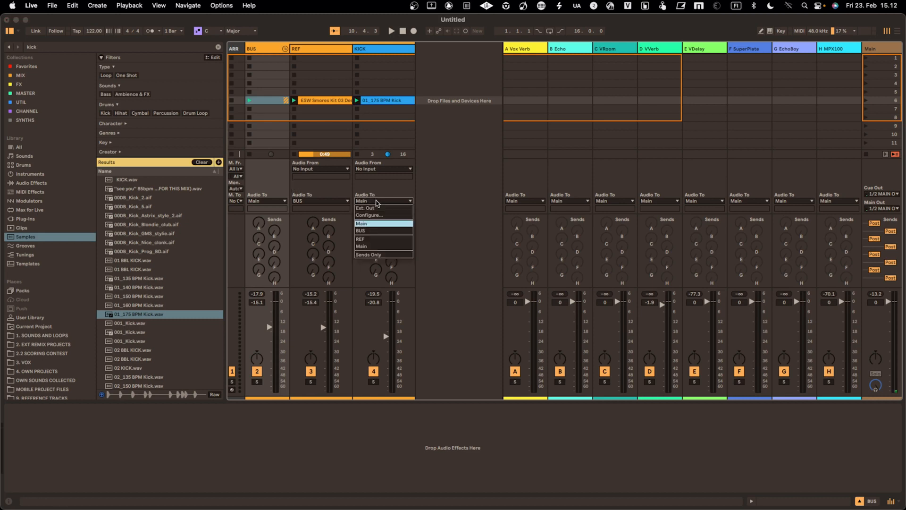
left_click(376, 232)
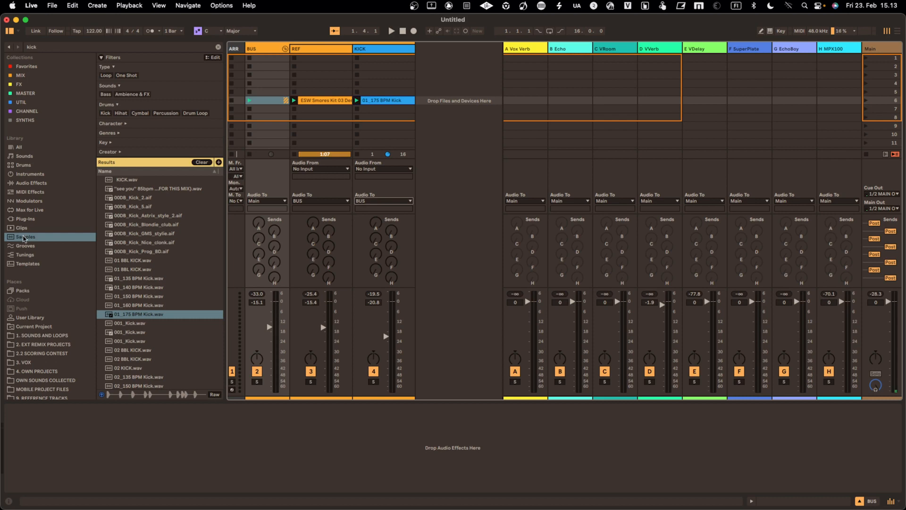
- Clear the browser search, show the audio effects and add a Compressor to the REF track
left_click(31, 184)
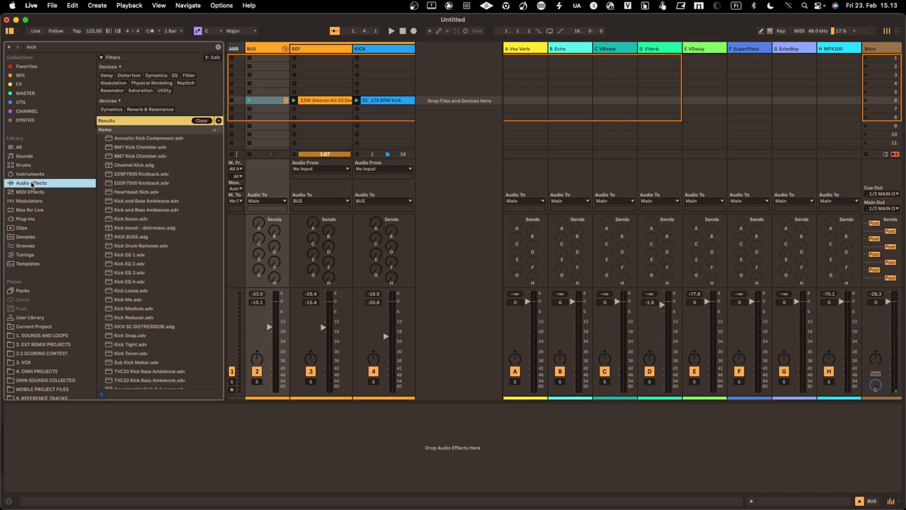
left_click(34, 174)
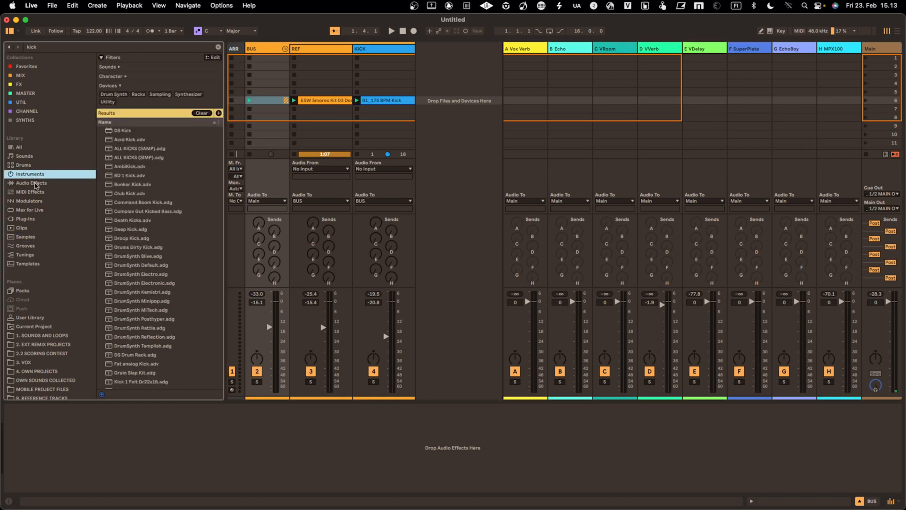
left_click(35, 183)
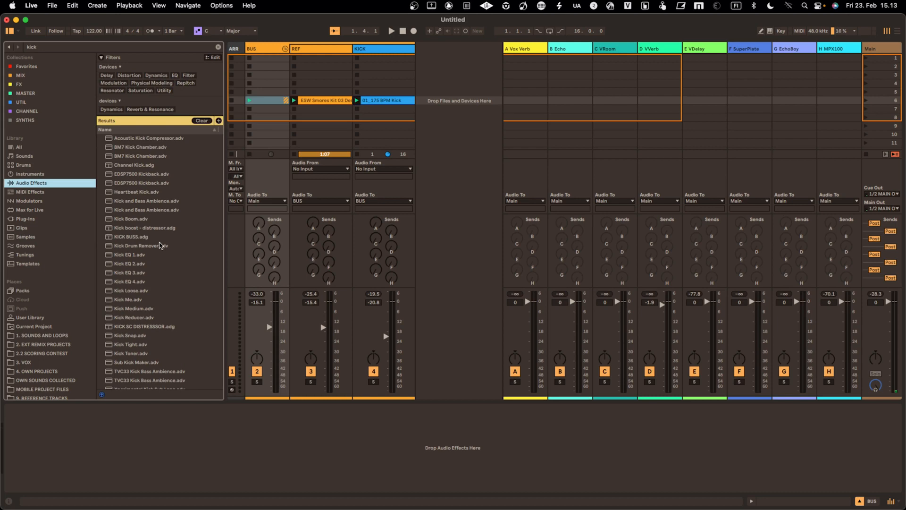
left_click(218, 47)
scroll(170, 232, "up", 1)
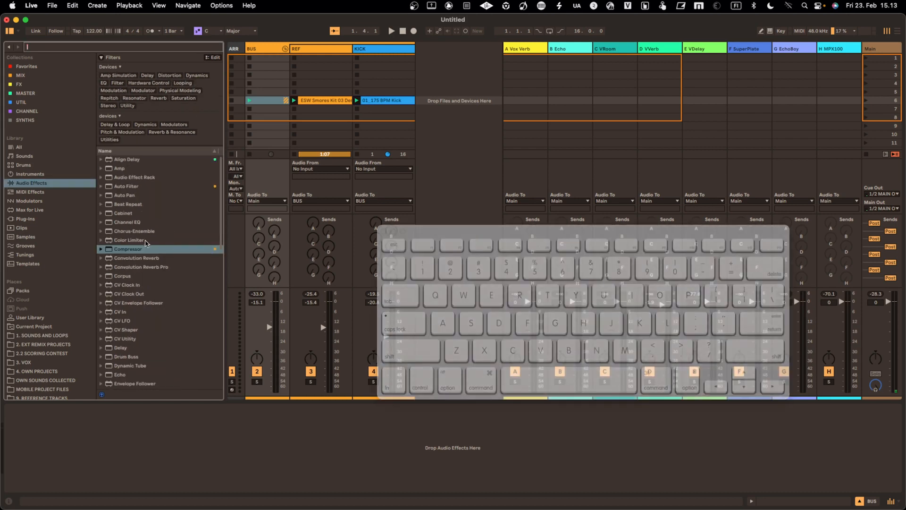
left_click_drag(139, 249, 346, 69)
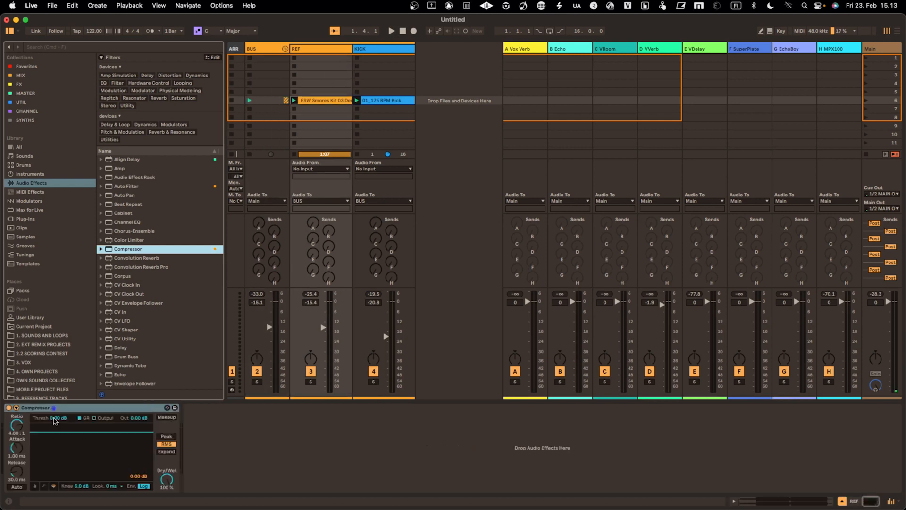
- Enable the Compressor's sidechain on the REF track and choose KICK as its audio source
left_click(16, 408)
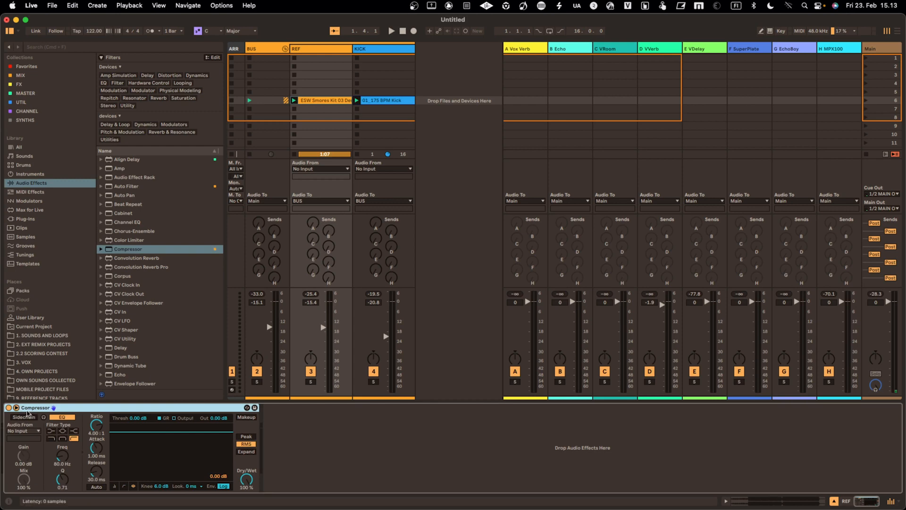
left_click(23, 418)
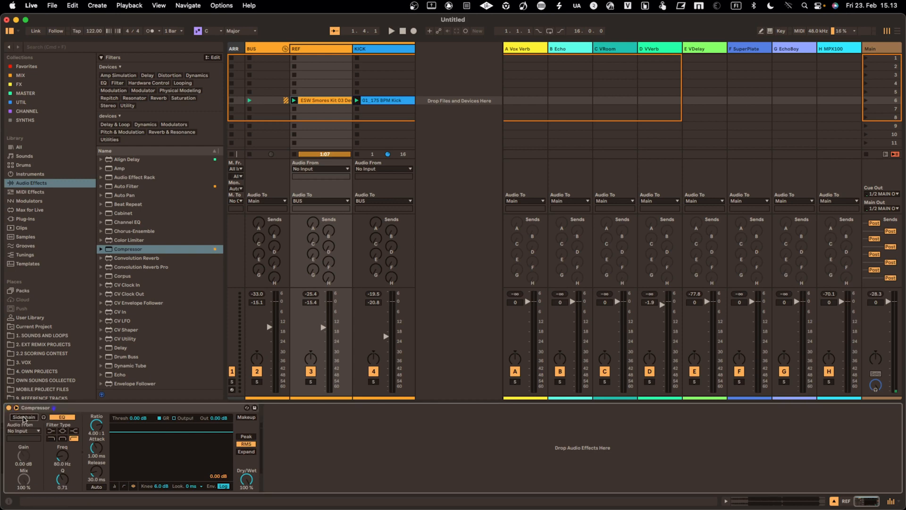
left_click(23, 431)
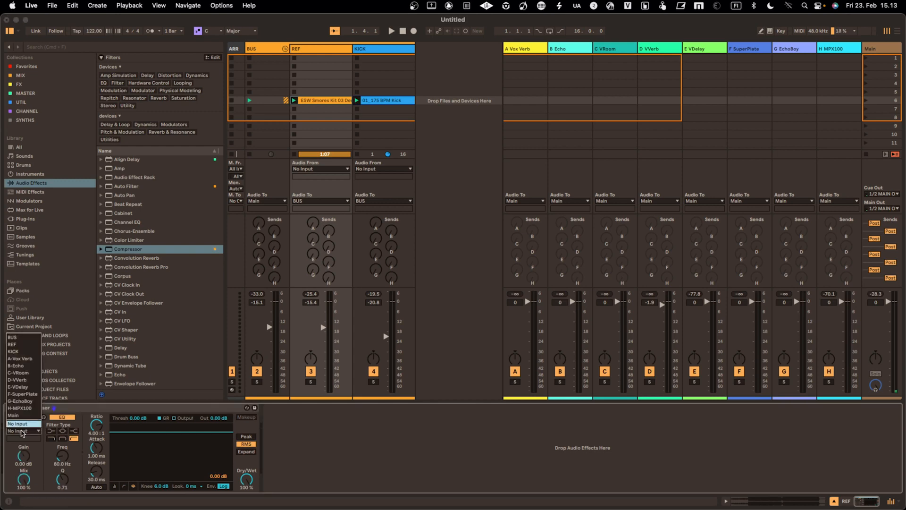
left_click(28, 352)
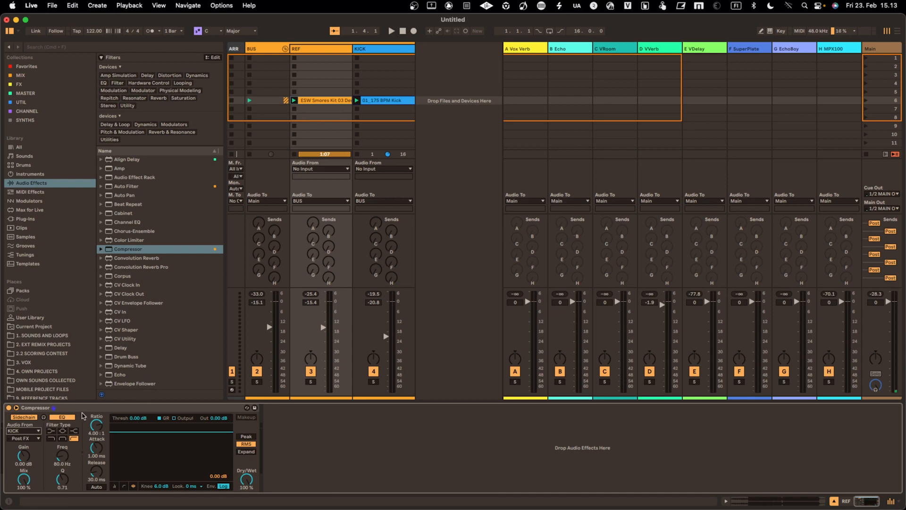
- During playback, lower the REF Compressor's threshold to -13.4 dB, and stop playback
key("space")
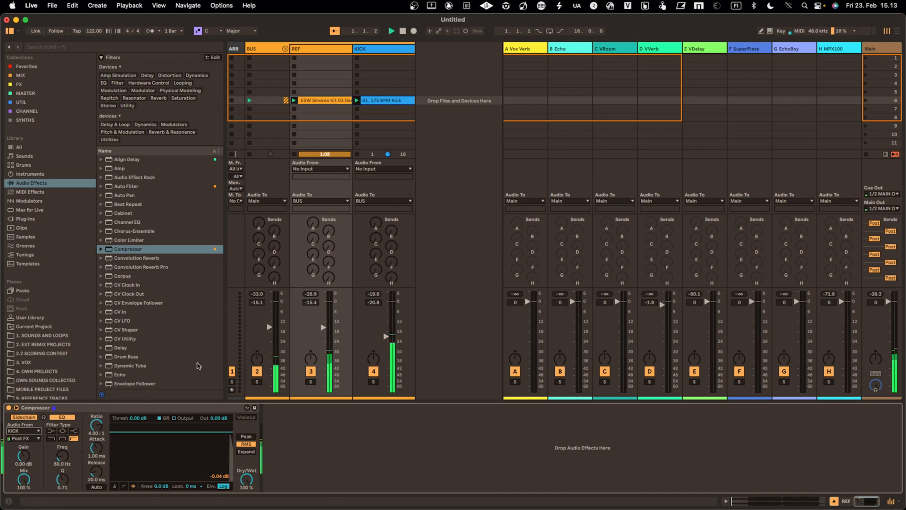
left_click_drag(135, 420, 136, 441)
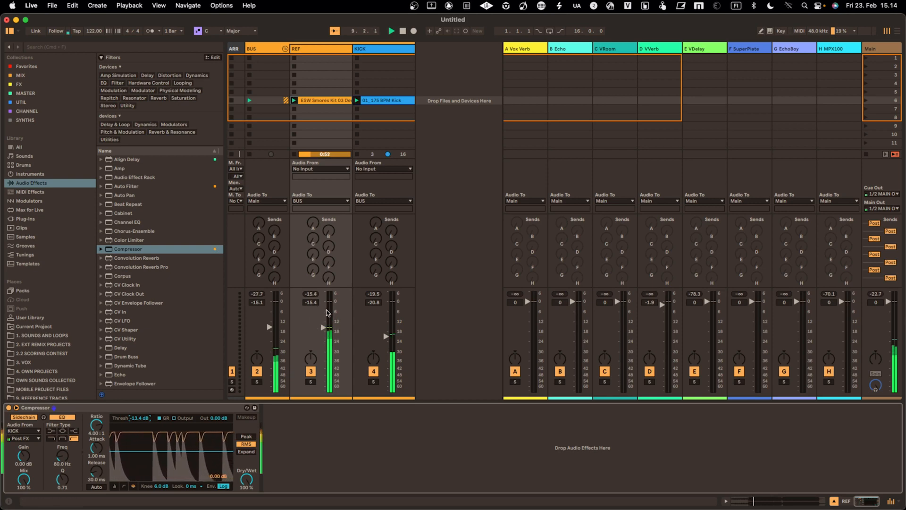
key("space")
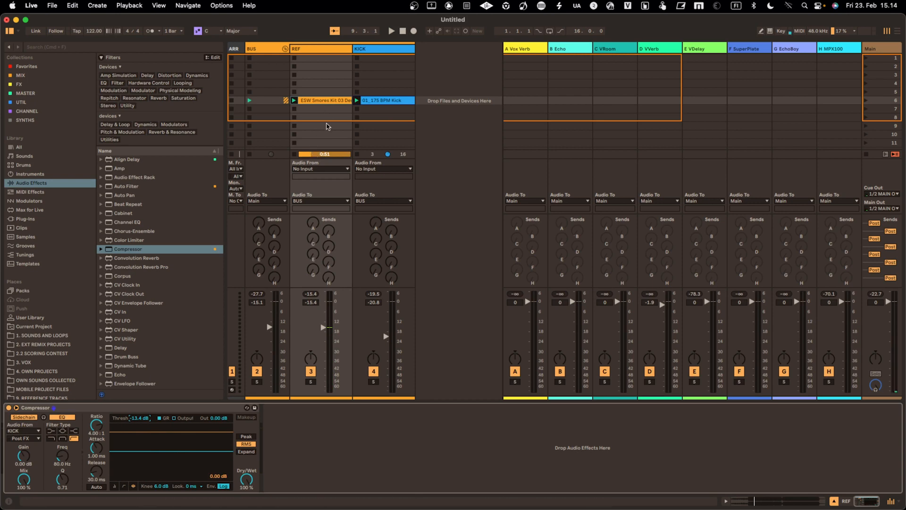
left_click(191, 408)
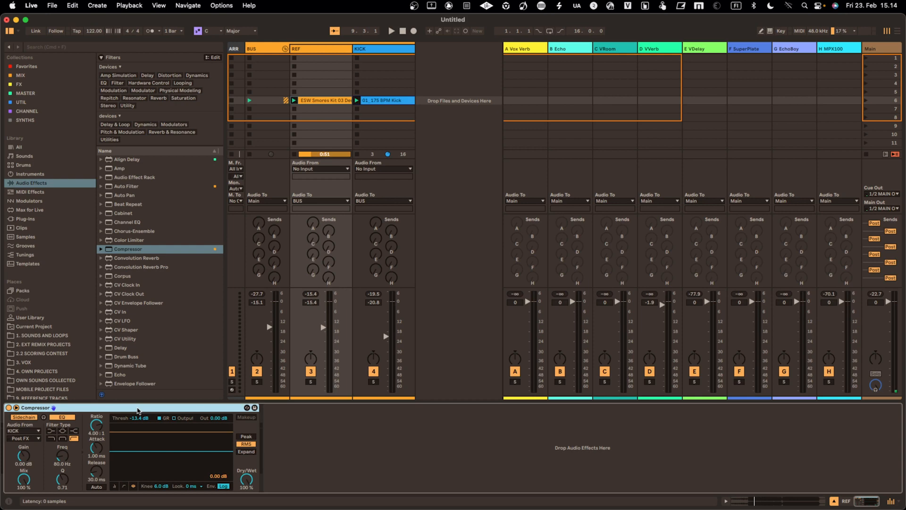
- Add REDD37-51 Stereo from the CHANNEL collection to the BUS track and close its plug-in window
left_click(267, 48)
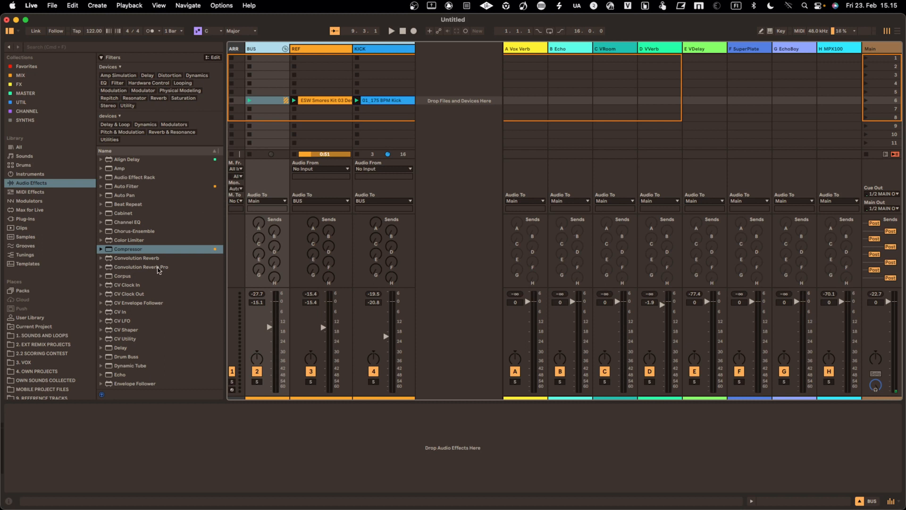
left_click(68, 114)
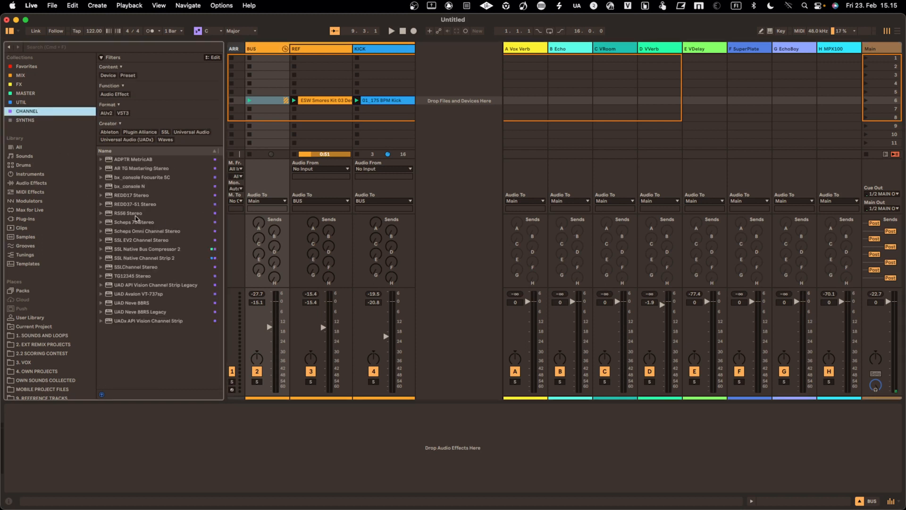
left_click_drag(141, 204, 276, 178)
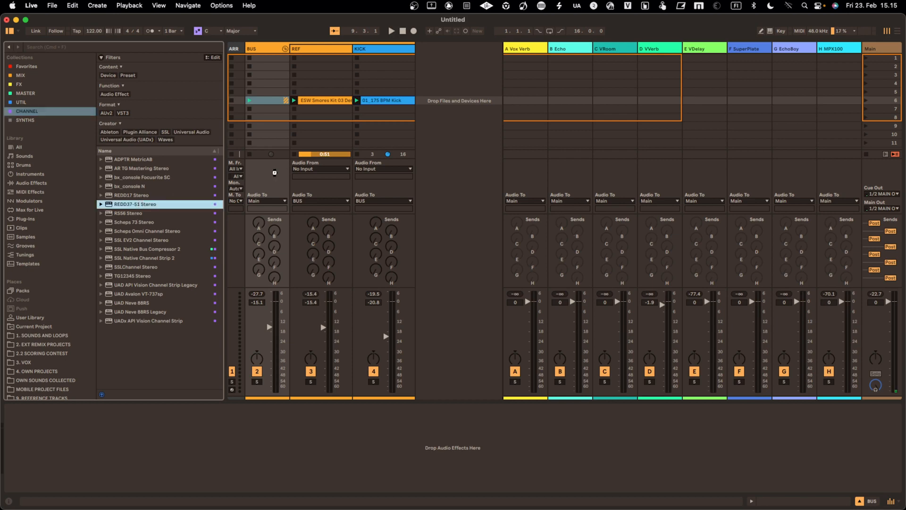
left_click_drag(378, 171, 353, 166)
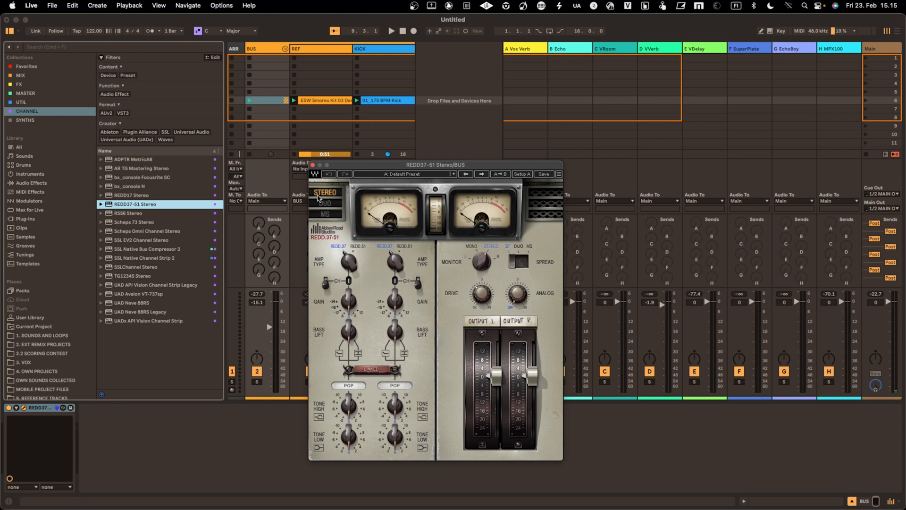
left_click_drag(380, 165, 353, 163)
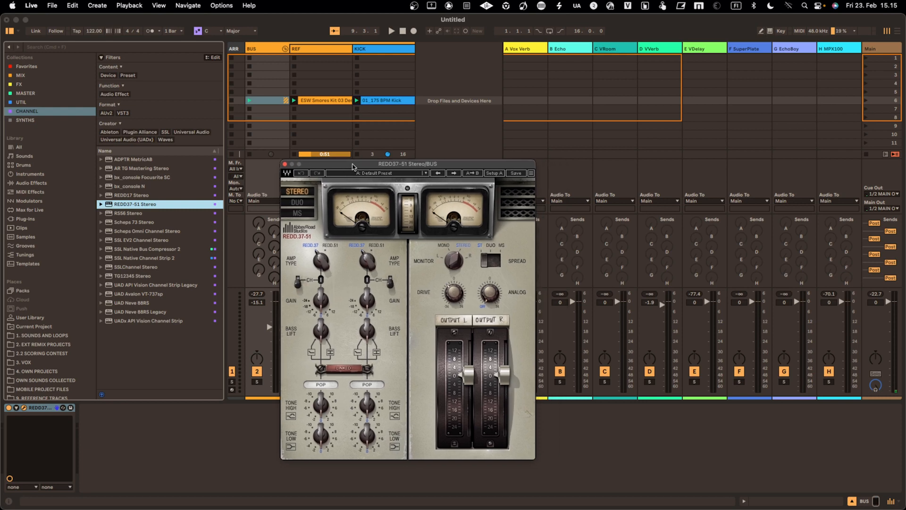
left_click(285, 165)
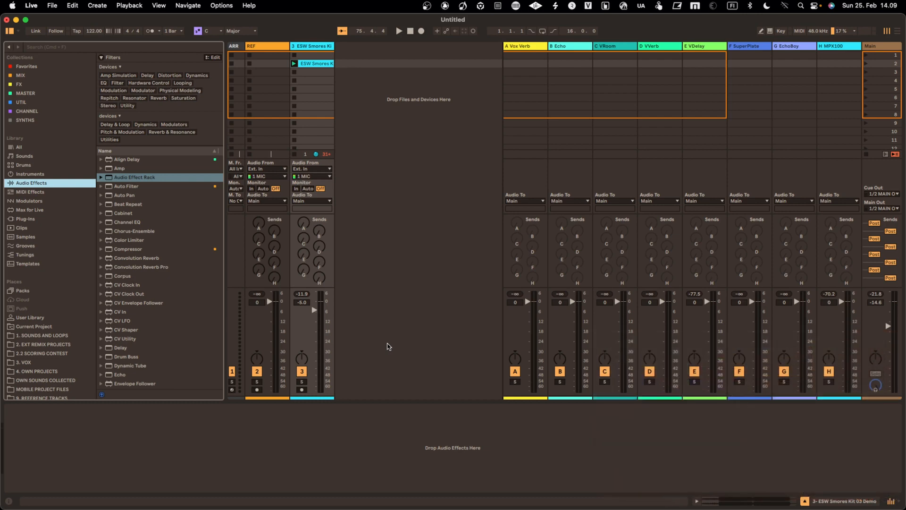
- Add an Audio Effect Rack to the ESW Smores Kit 03 Demo track and insert ValhallaVintageVerb into it
left_click_drag(147, 179, 165, 429)
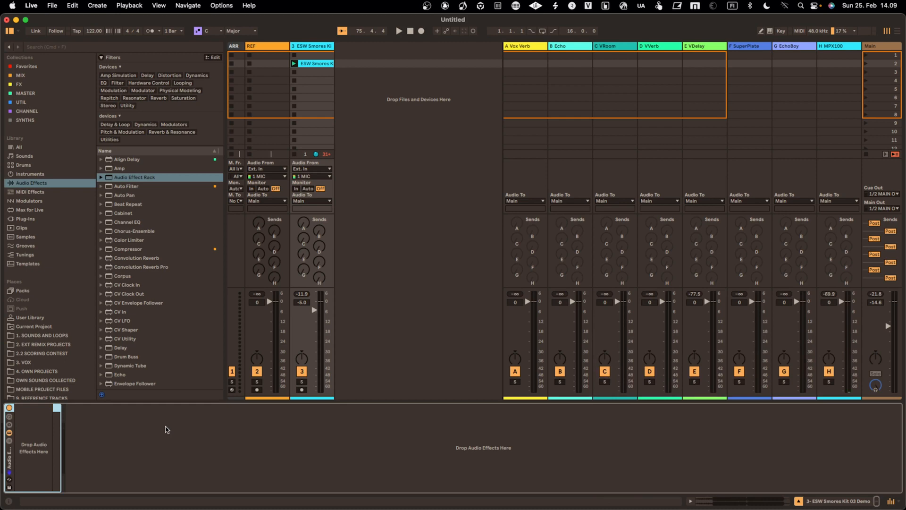
left_click(174, 47)
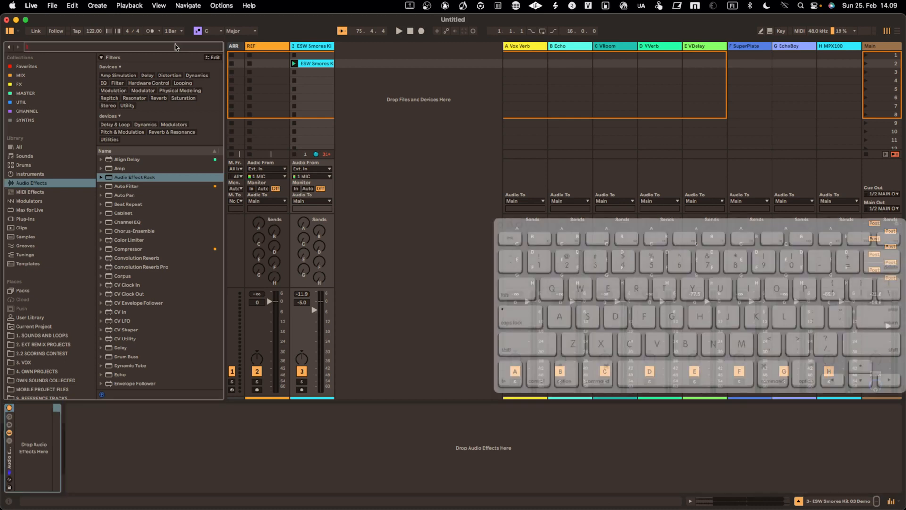
type("valha")
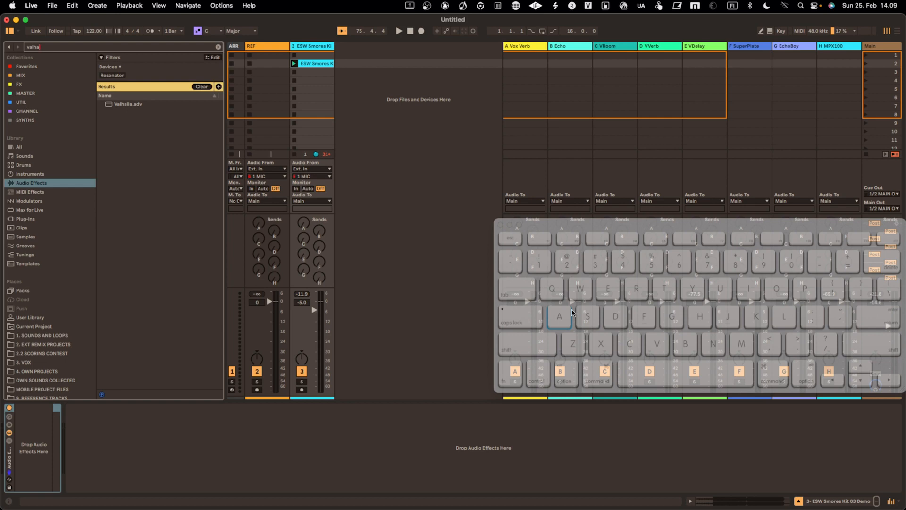
left_click(40, 219)
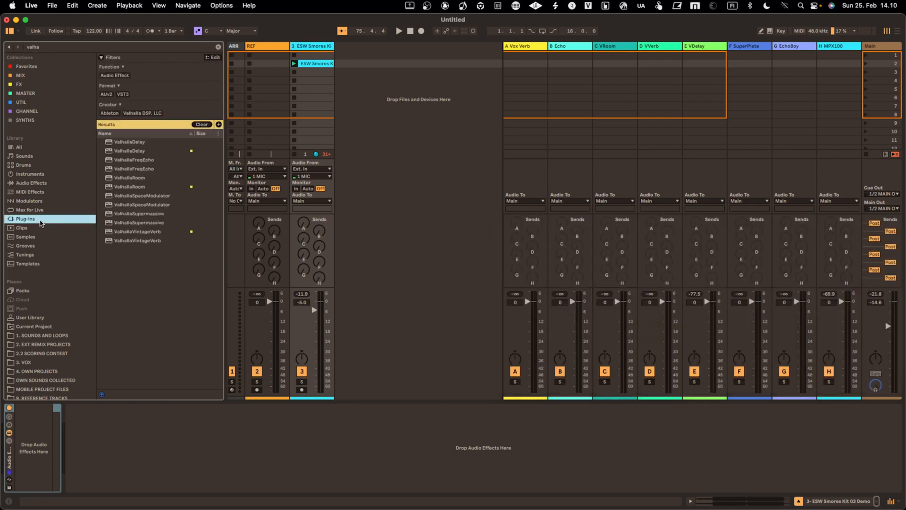
left_click(154, 240)
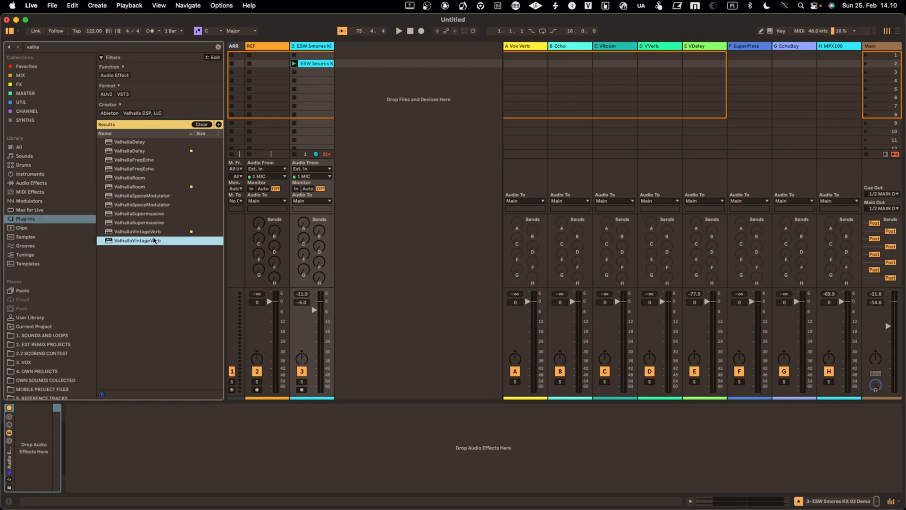
left_click(153, 232)
left_click_drag(153, 232, 45, 437)
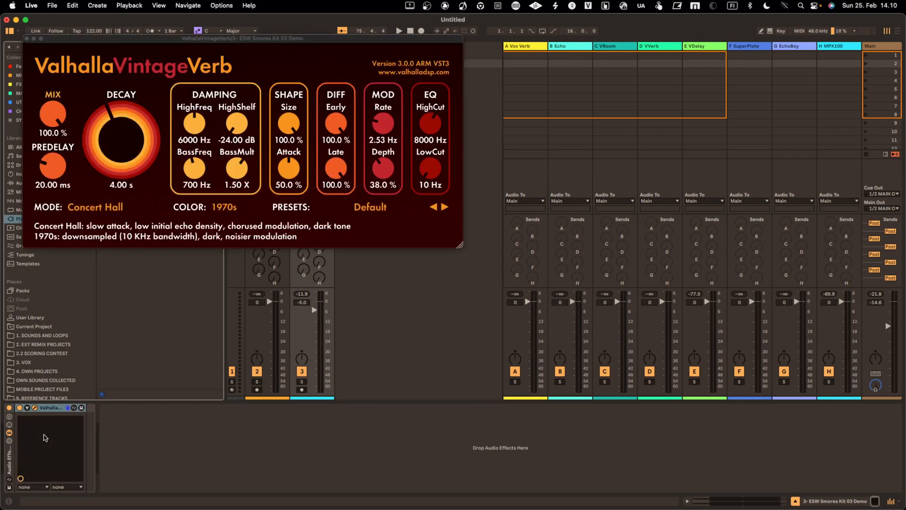
left_click_drag(329, 40, 588, 117)
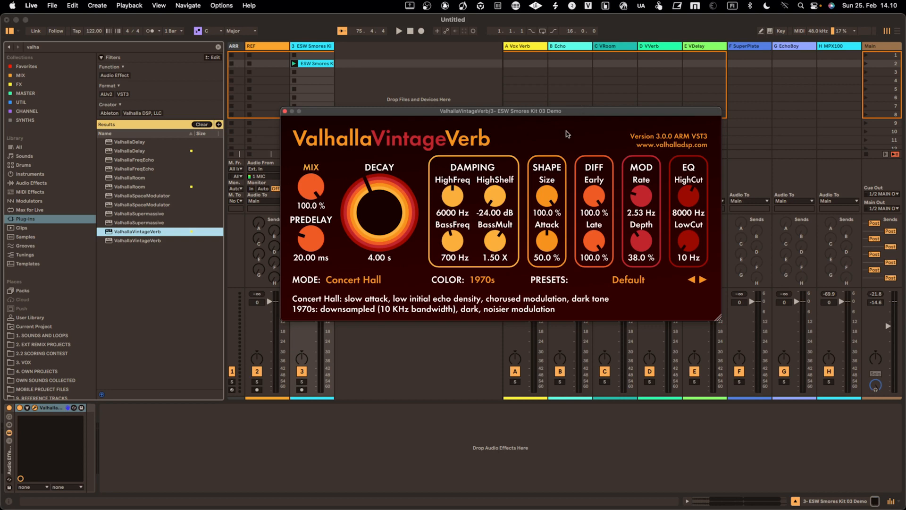
- Display the Audio Effect Rack's chain list, devices and macro controls
left_click(9, 433)
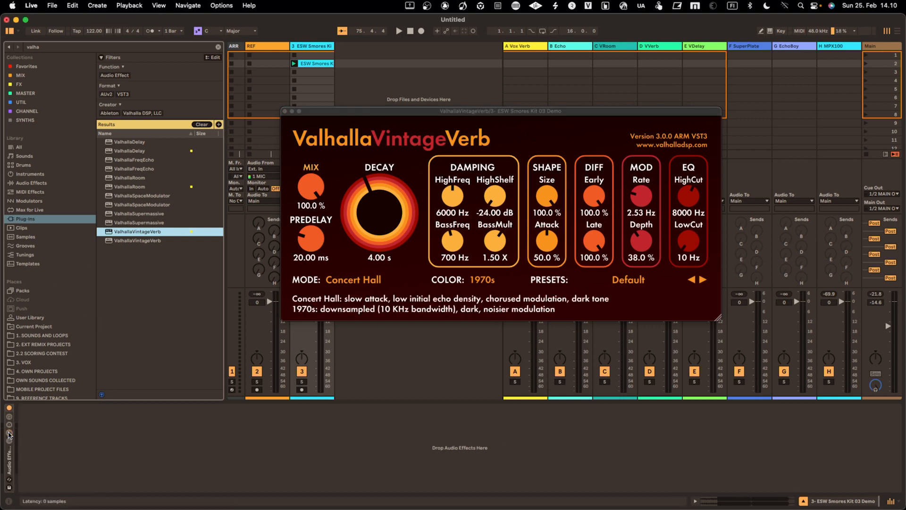
key("super+g")
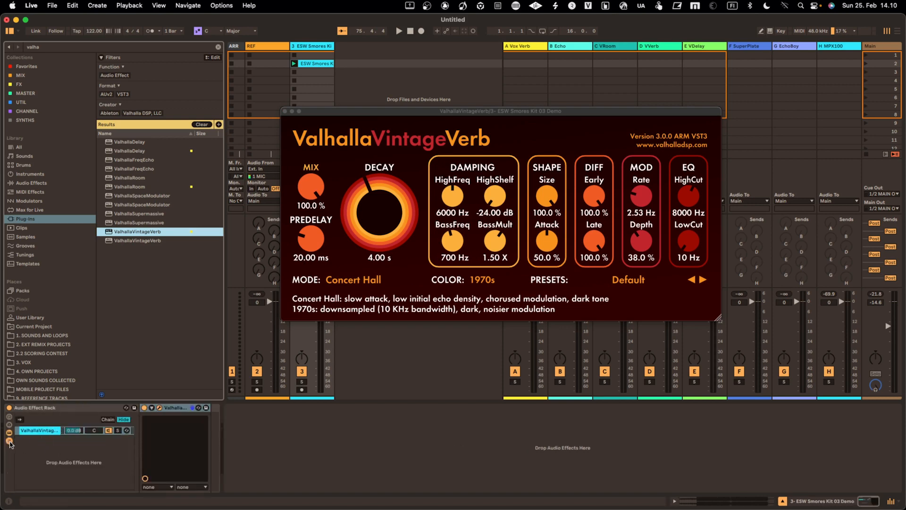
left_click(9, 417)
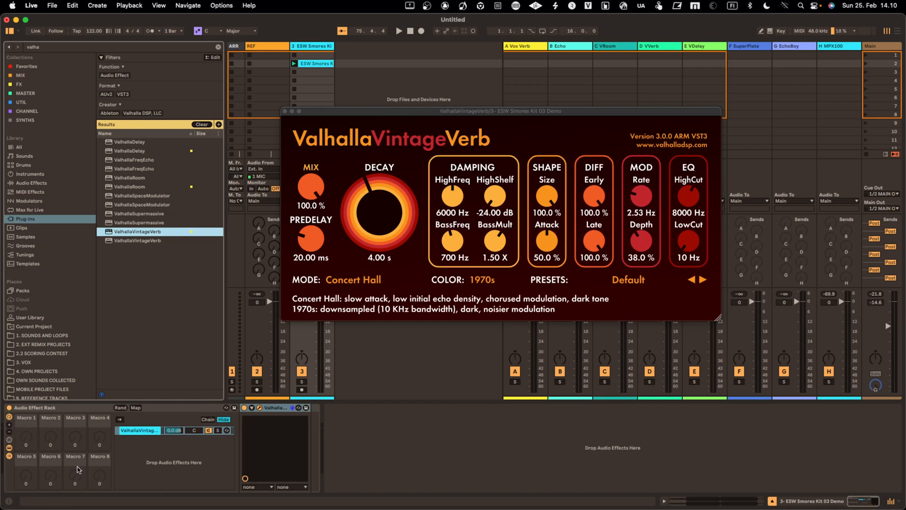
- Create a second chain in the Audio Effect Rack and name it Dry
right_click(179, 462)
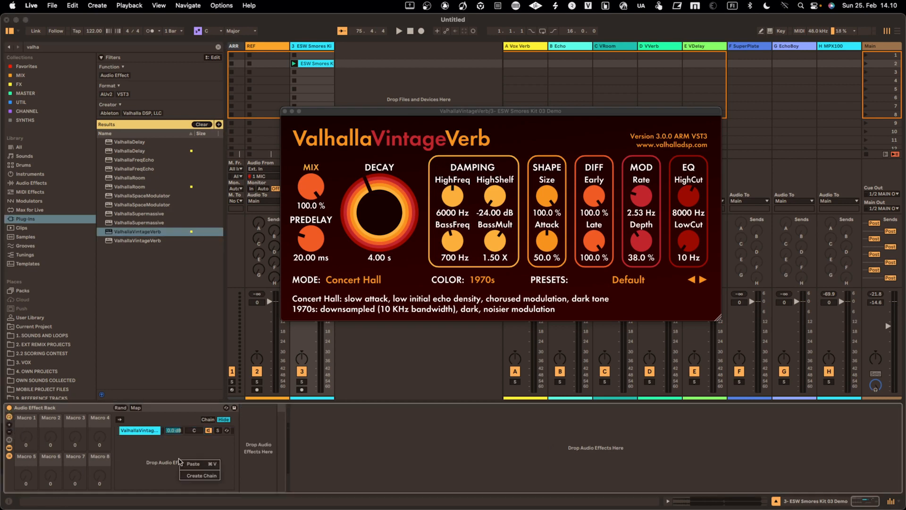
left_click(191, 476)
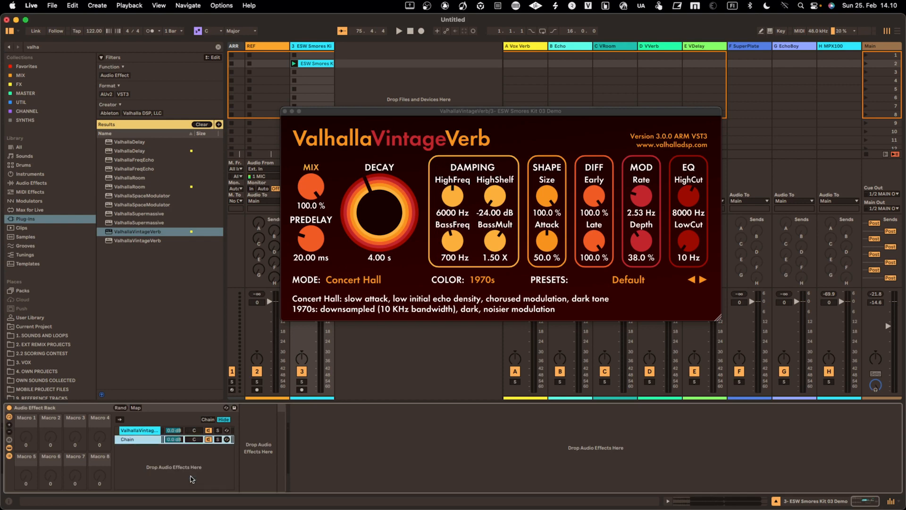
left_click(140, 442)
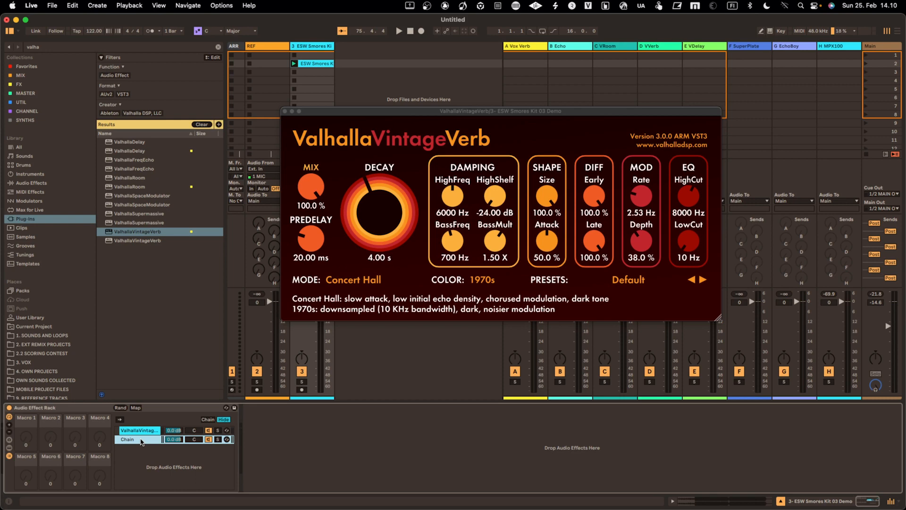
key("super+r")
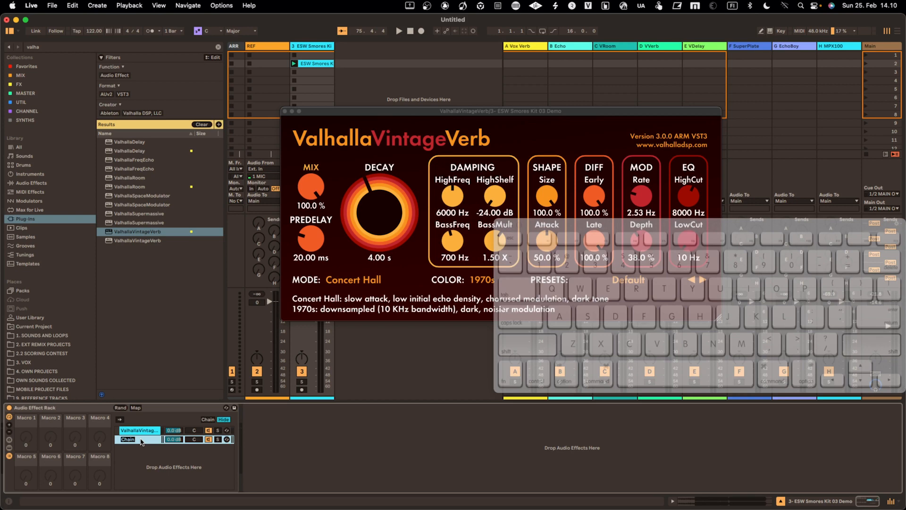
type("Dry")
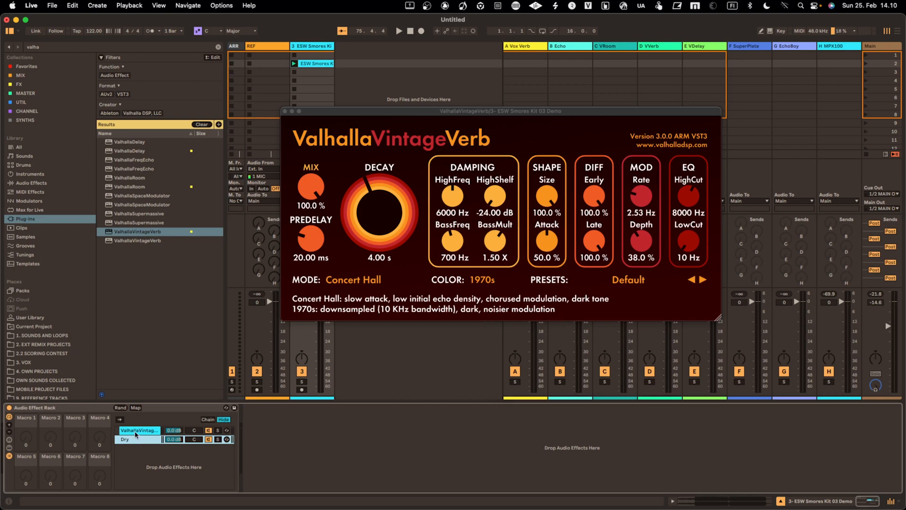
- Move the ValhallaVintageVerb window aside, deactivate the Dry chain and play the clip through the reverb chain alone
left_click(135, 431)
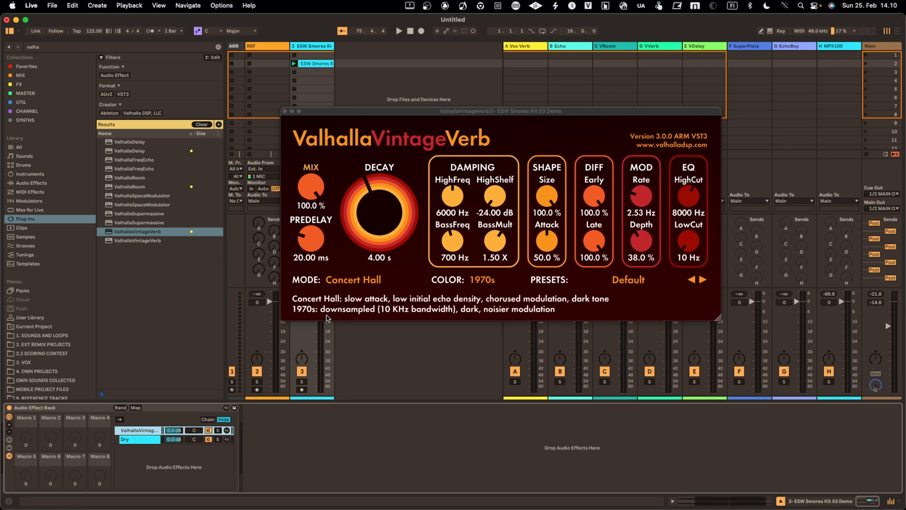
left_click_drag(462, 111, 565, 120)
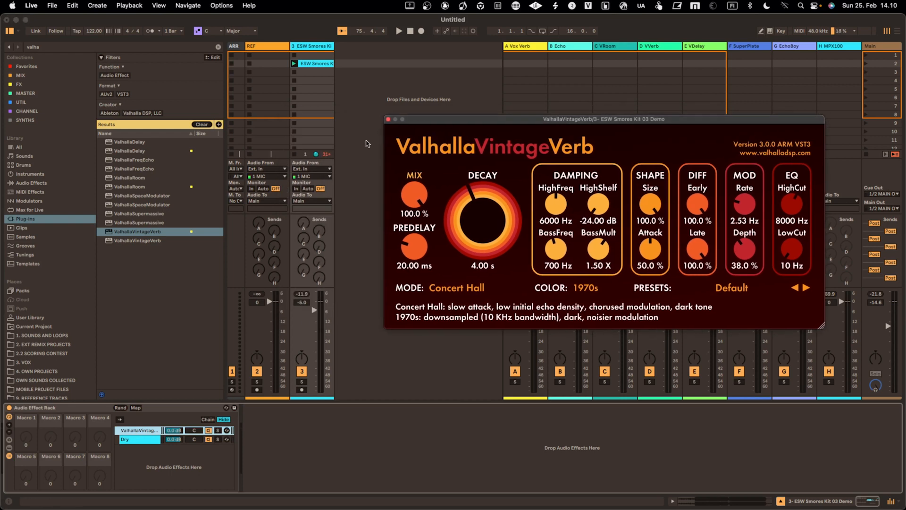
left_click(212, 442)
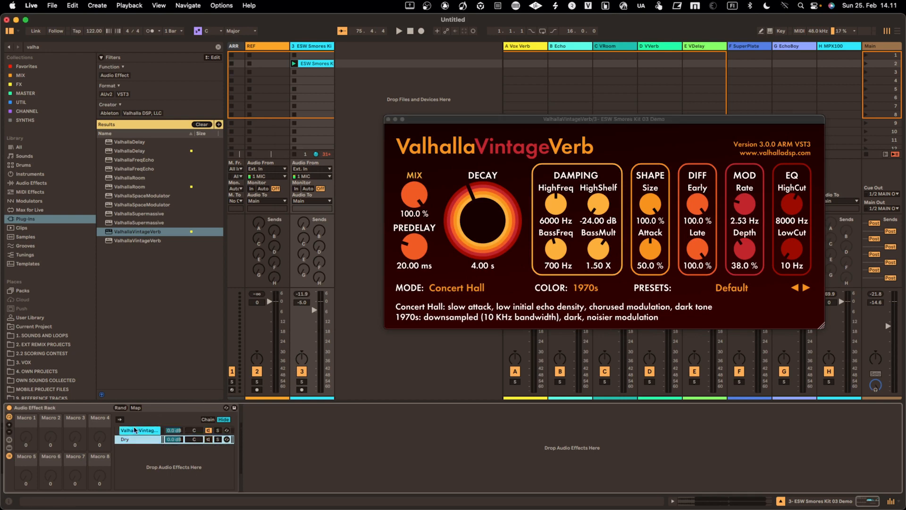
left_click(256, 431)
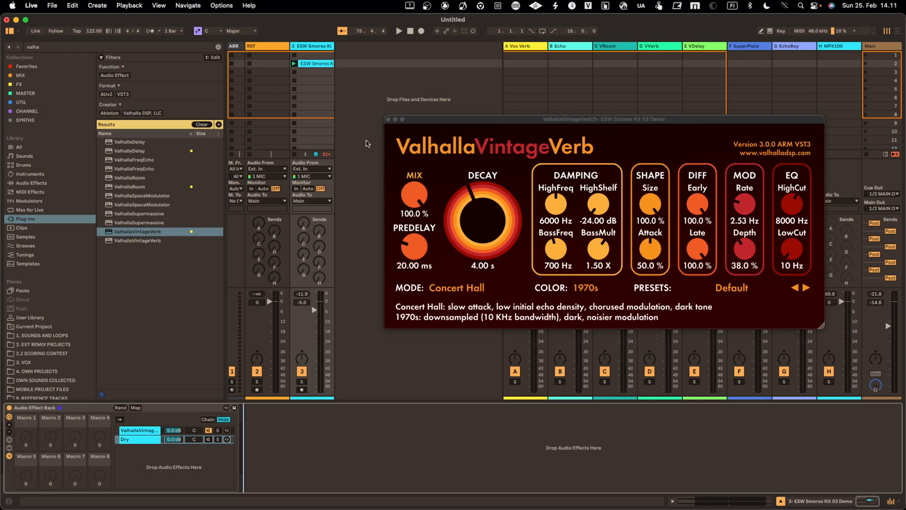
key("space")
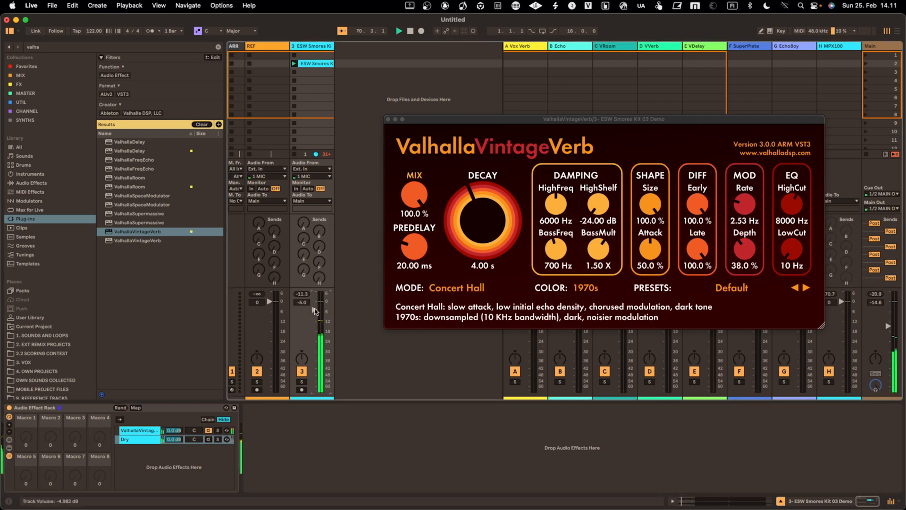
- Adjust the ValhallaVintageVerb decay up to 17.57 s and set it to 6.64 s
left_click(489, 242)
left_click_drag(490, 243, 446, 250)
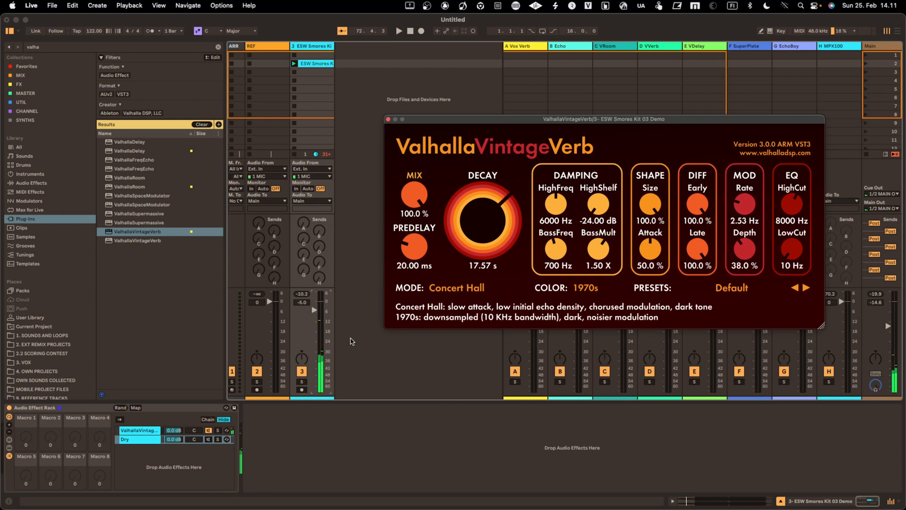
left_click_drag(473, 261, 469, 275)
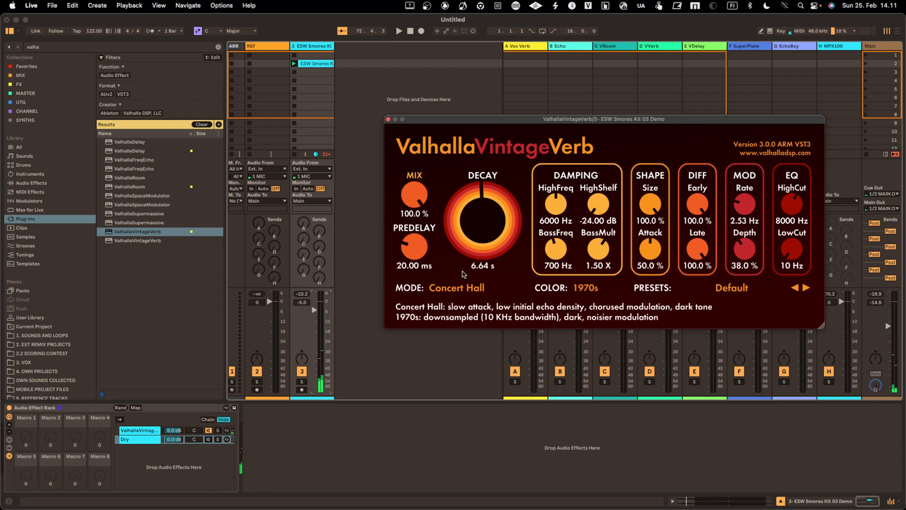
- Deactivate the ValhallaVintageVerb chain, audition the Dry chain alone, and deactivate the Dry chain as well
left_click(208, 430)
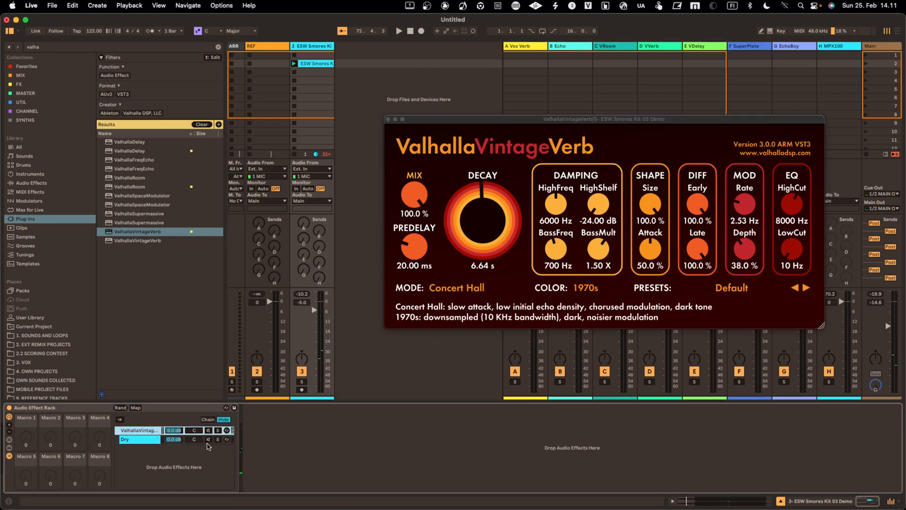
left_click(208, 439)
key("space")
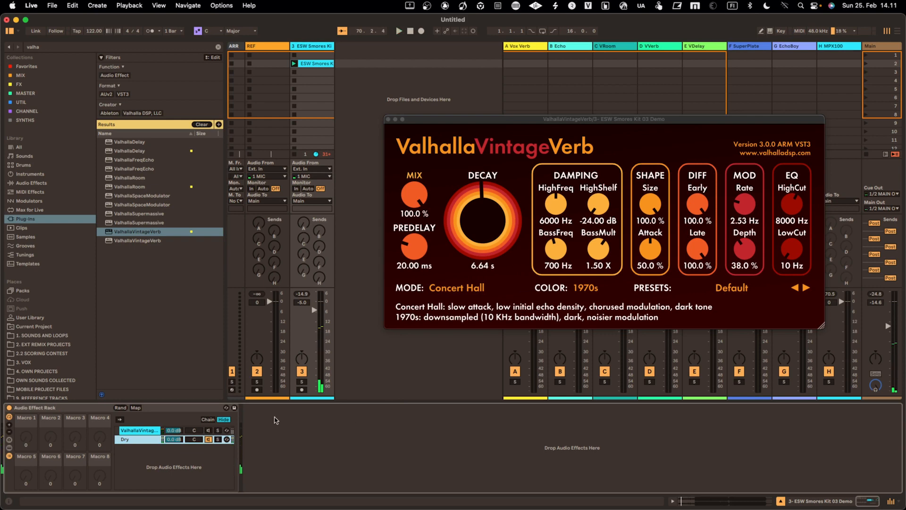
left_click(208, 439)
- Show the chain select editor and extend the zones of both chains across the full range to 127
left_click(207, 419)
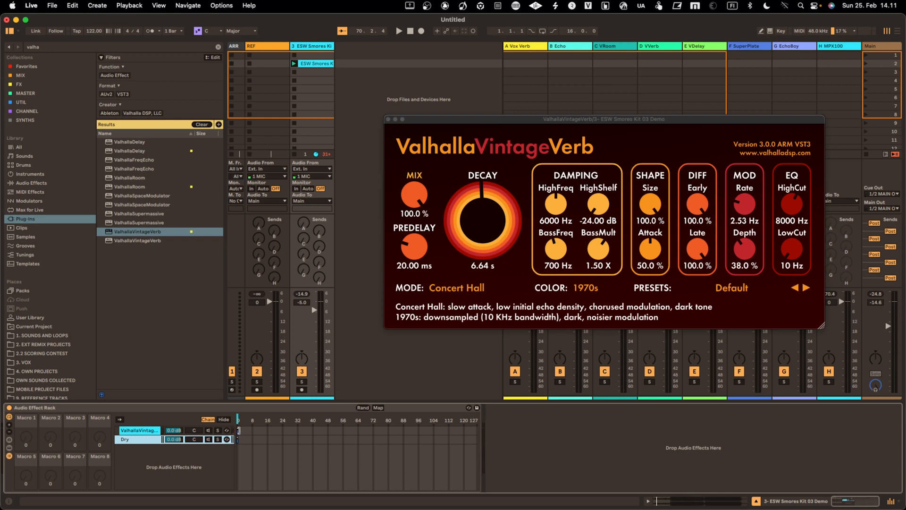
left_click_drag(238, 430, 509, 438)
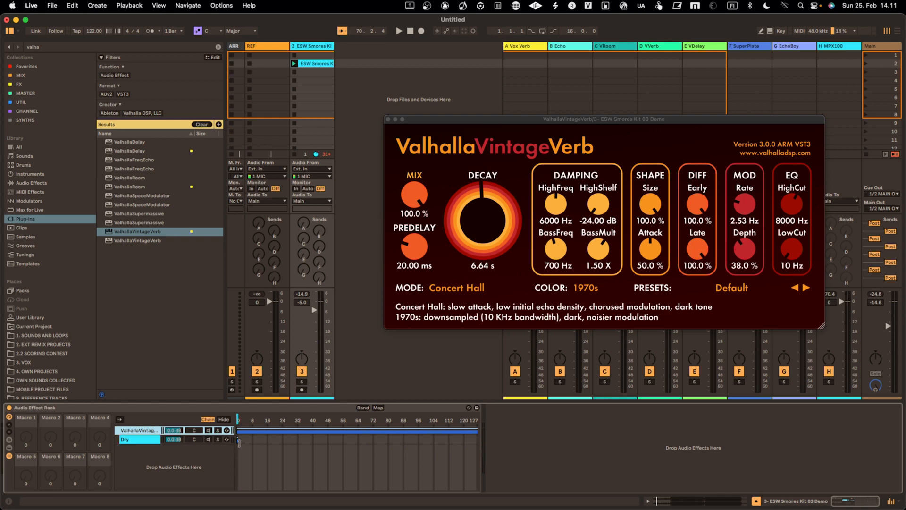
left_click_drag(238, 441, 478, 441)
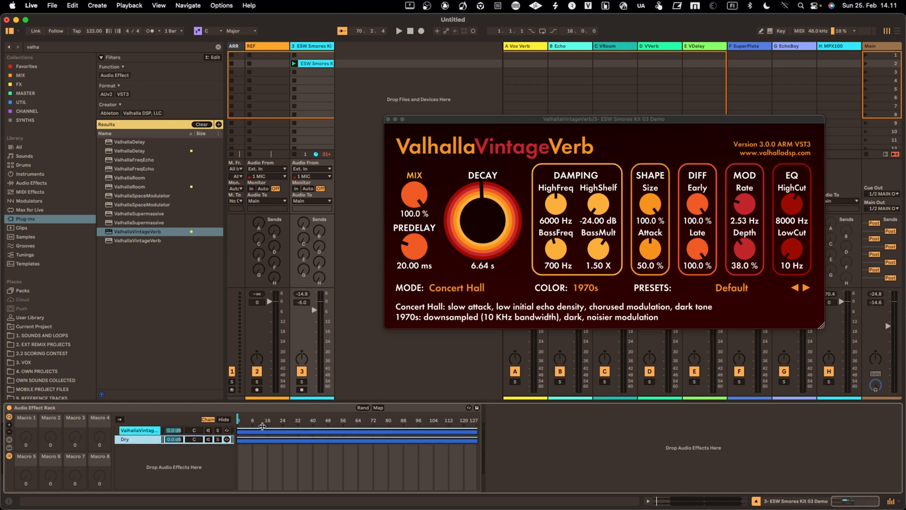
- Crossfade the chain zones over the full range, fading ValhallaVintageVerb in and Dry out
left_click(239, 428)
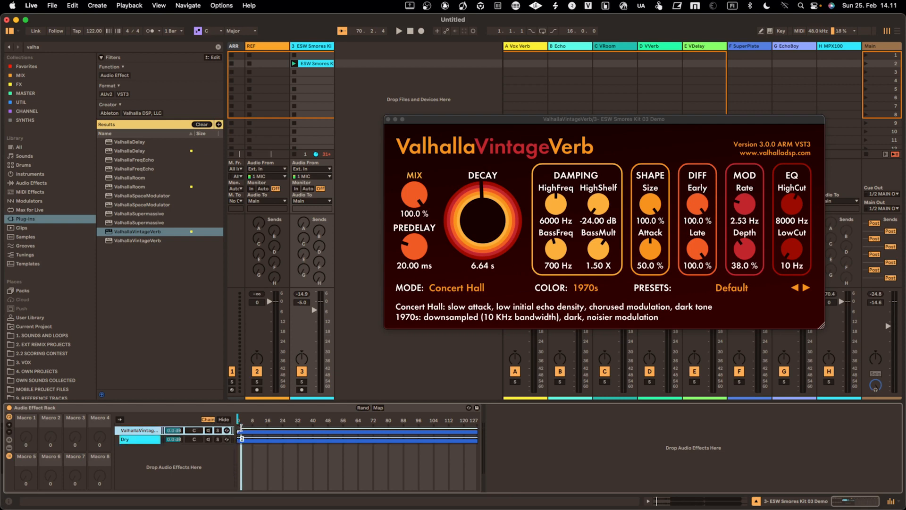
left_click_drag(239, 429, 477, 429)
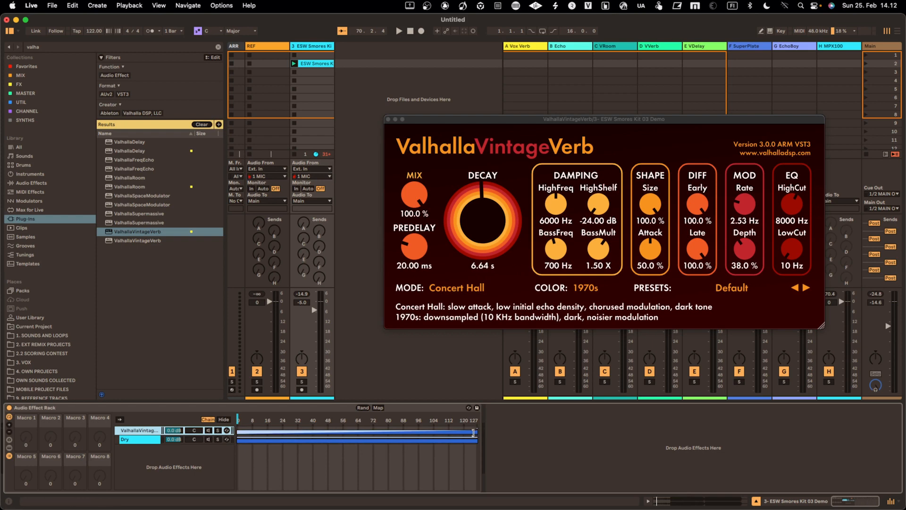
left_click(476, 436)
mouse_move(476, 436)
left_mouse_down()
mouse_move(357, 437)
mouse_move(357, 407)
left_mouse_up()
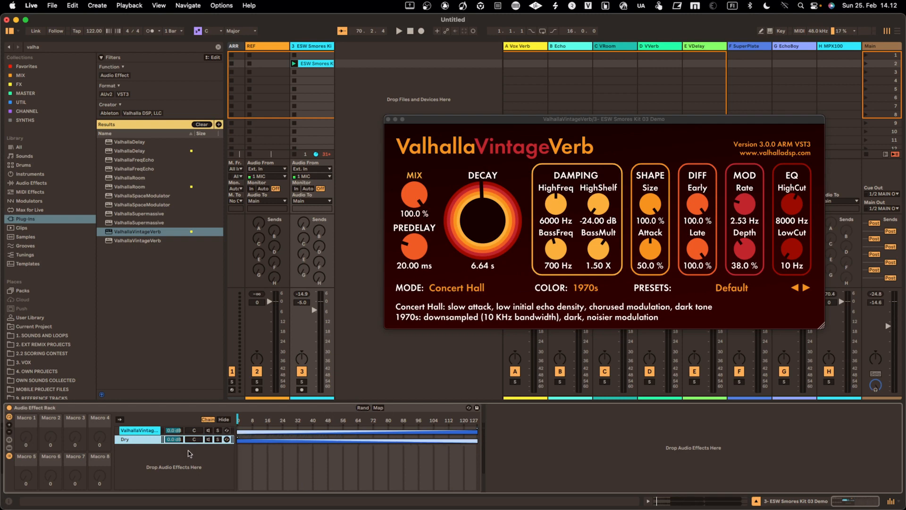
- Map the rack's Chain Selector to Macro 1 over the range 0 to 127 and leave map mode
left_click_drag(238, 421, 208, 431)
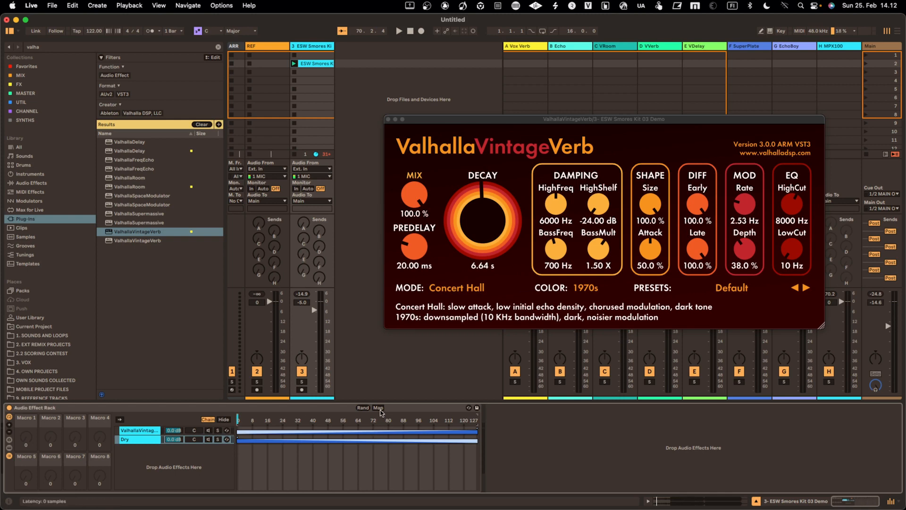
left_click(378, 407)
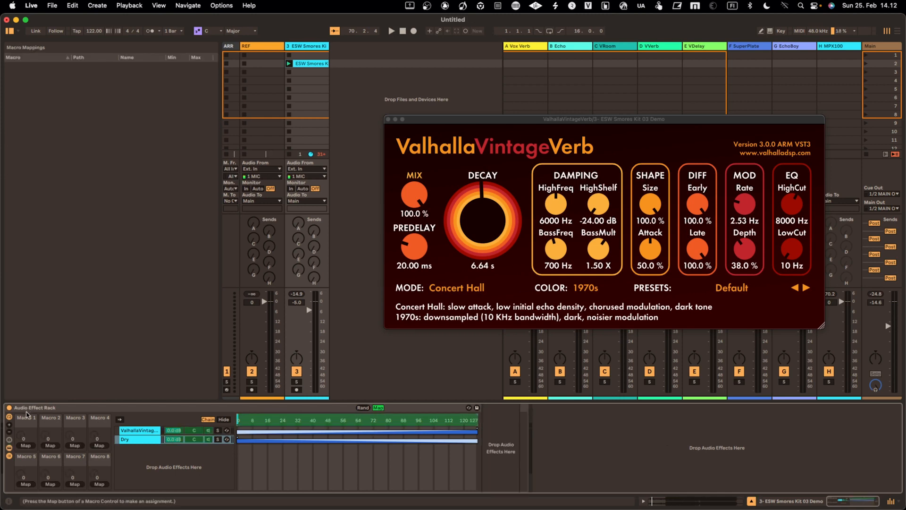
left_click(22, 447)
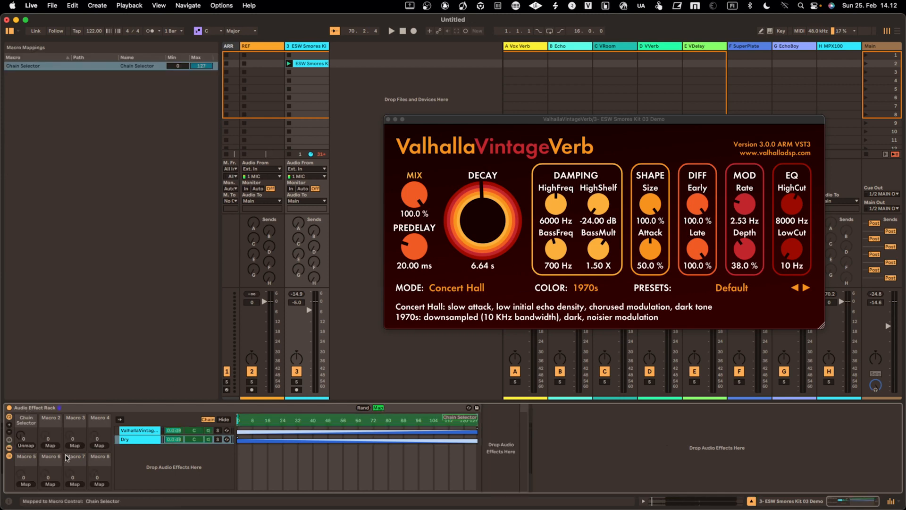
left_click(378, 408)
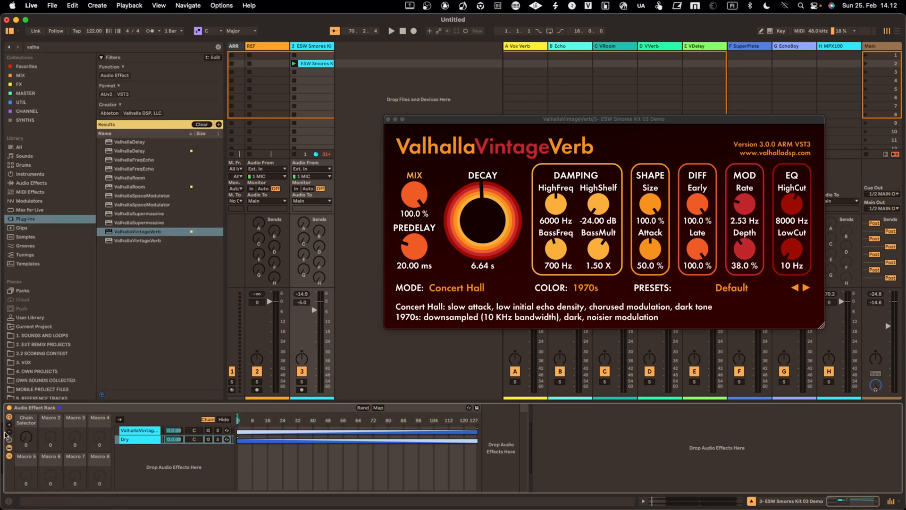
- Rename the Chain Selector macro to DRY / WET and turn it during playback to blend the two chains
mouse_move(21, 438)
left_mouse_down()
mouse_move(52, 377)
mouse_move(24, 465)
left_mouse_up()
left_click(26, 423)
type("D")
mouse_move(28, 446)
left_mouse_down()
mouse_move(28, 404)
mouse_move(29, 479)
mouse_move(29, 392)
mouse_move(29, 460)
left_mouse_up()
key("space")
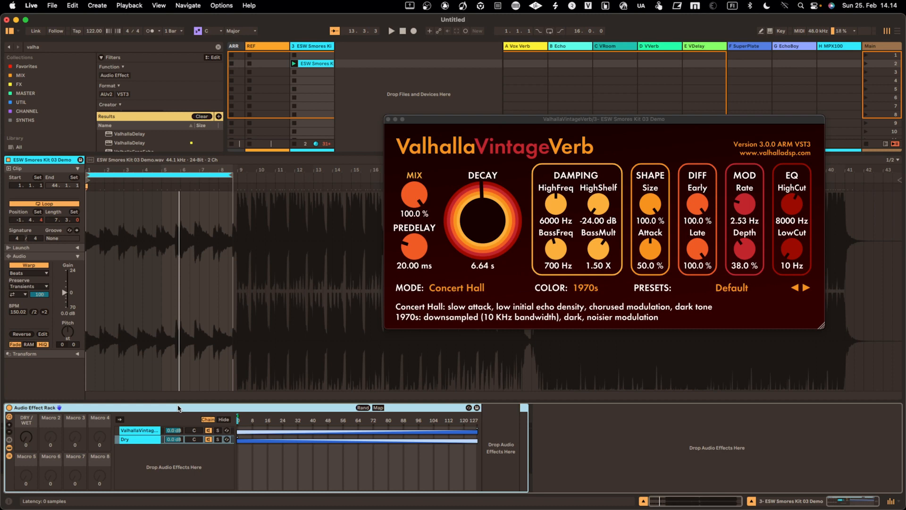
- Select the ValhallaVintageVerb chain in the rack to show its device
left_click(141, 430)
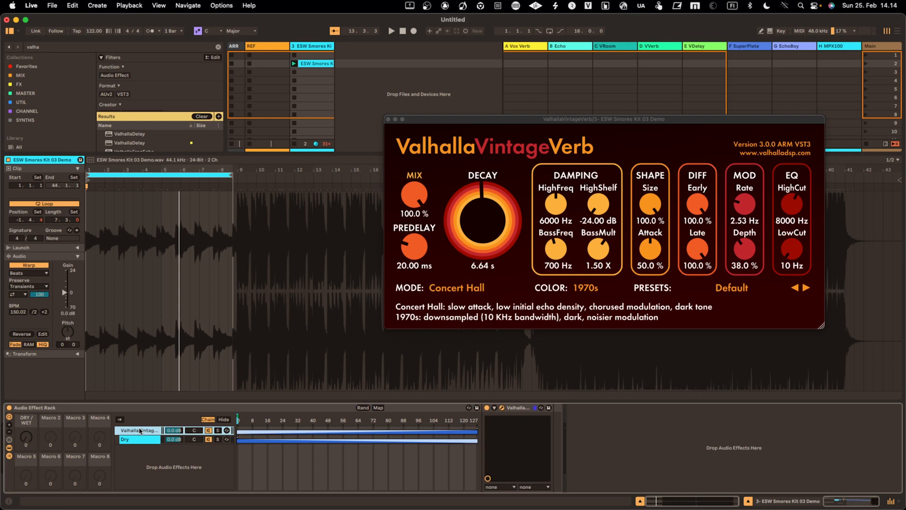